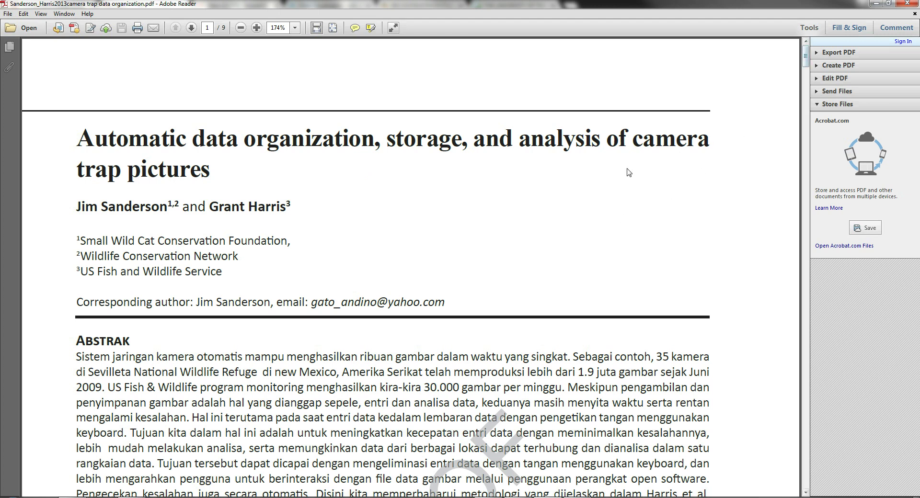
pyautogui.scroll(-1, 806, 61)
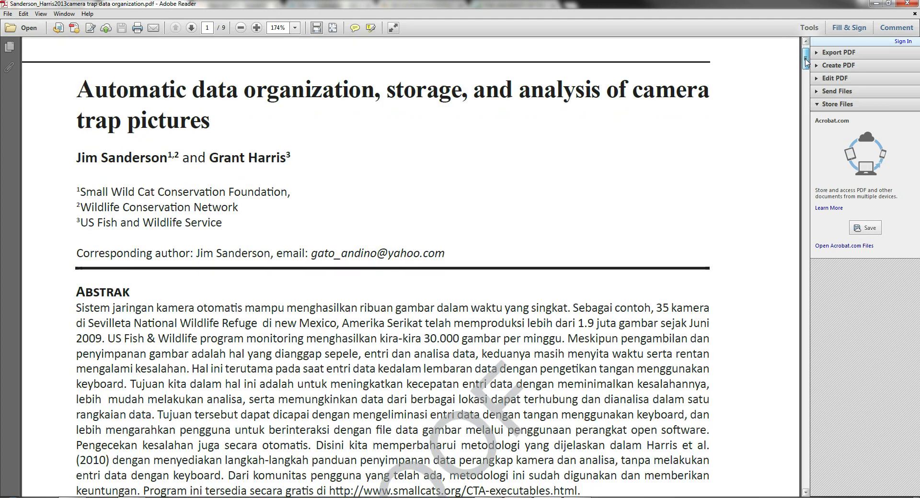
pyautogui.scroll(1, 806, 61)
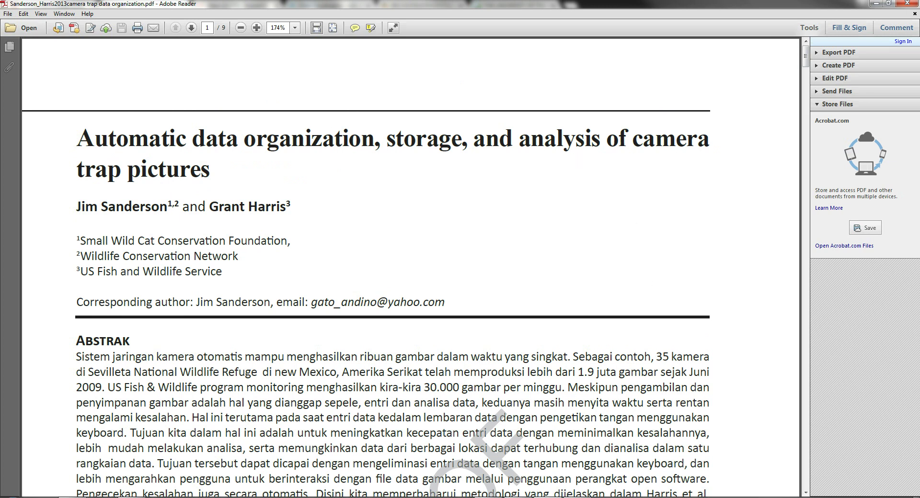
pyautogui.click(810, 497)
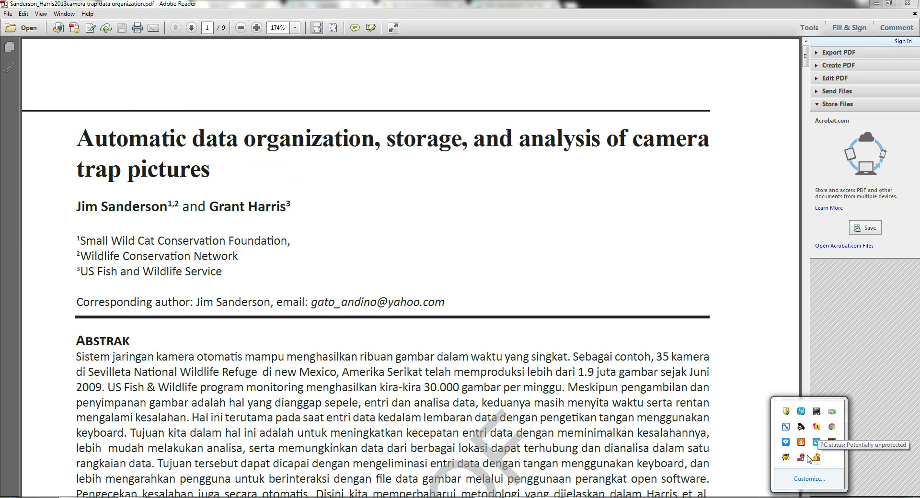
pyautogui.rightClick(801, 459)
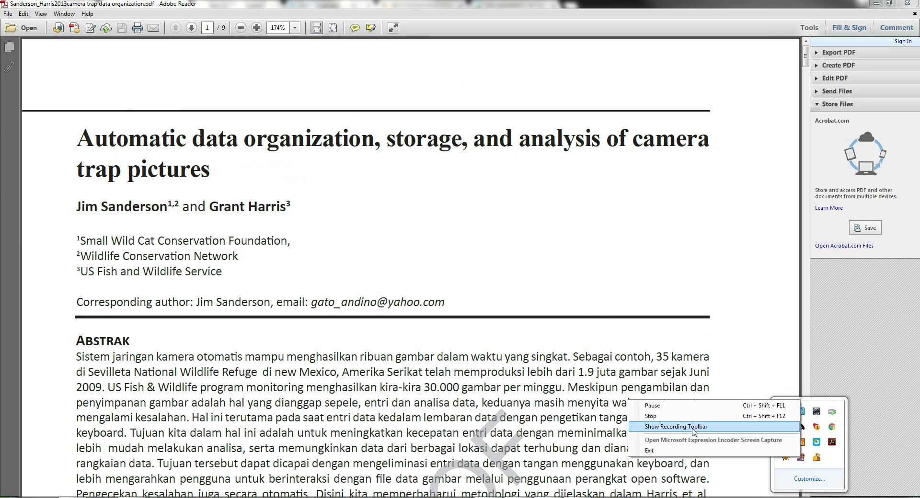
pyautogui.click(695, 432)
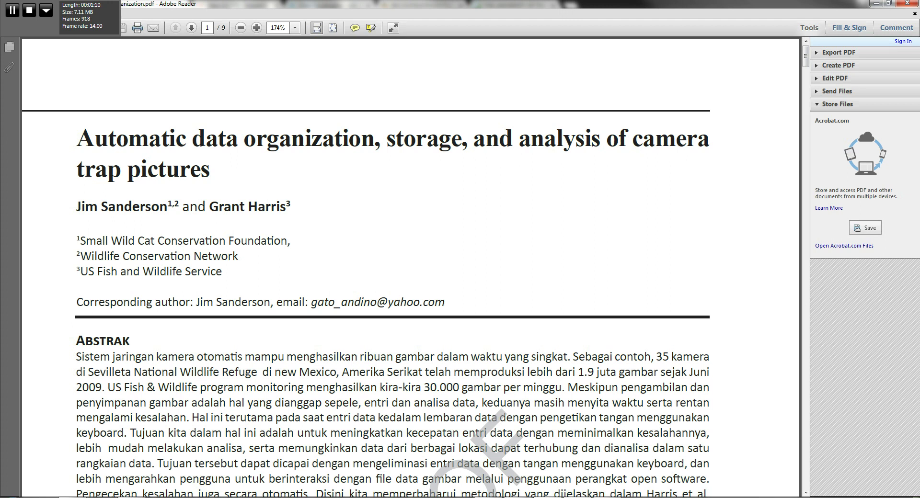
# Step: Switch to Windows Explorer and open the MR1 folder inside Example dataset Tobago M1
pyautogui.moveTo(578, 497)
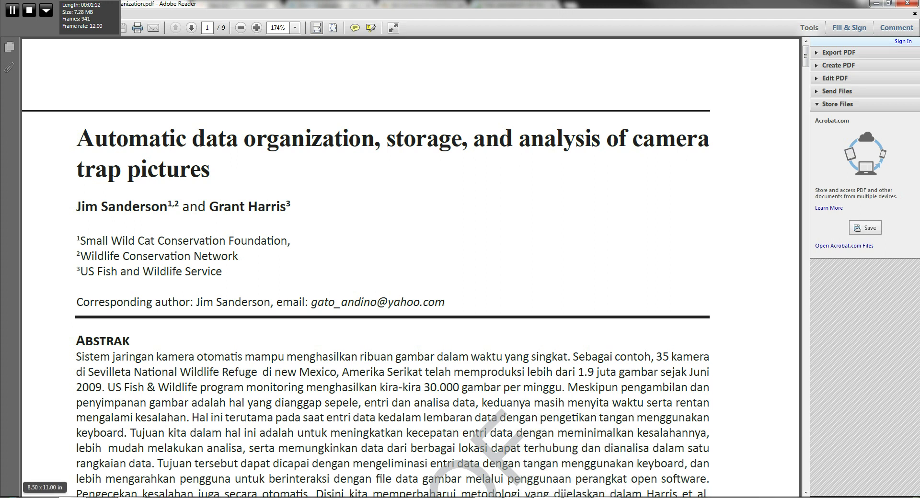
pyautogui.click(46, 496)
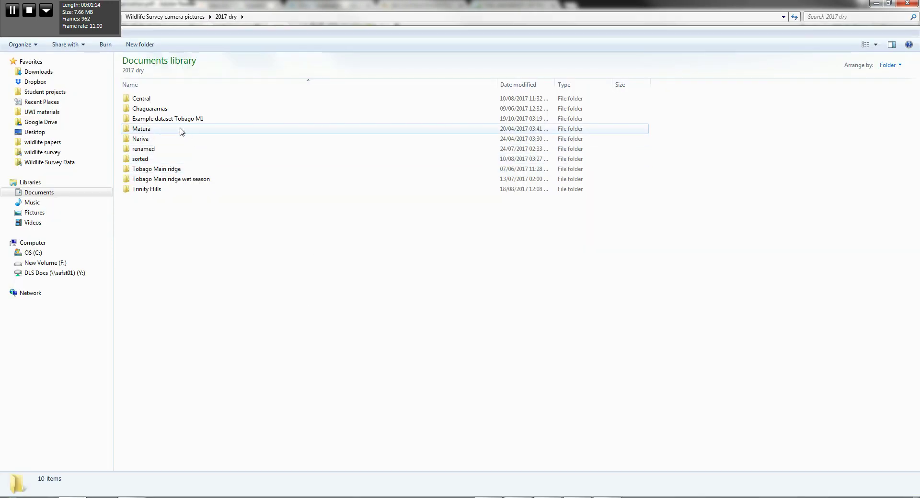
pyautogui.doubleClick(164, 119)
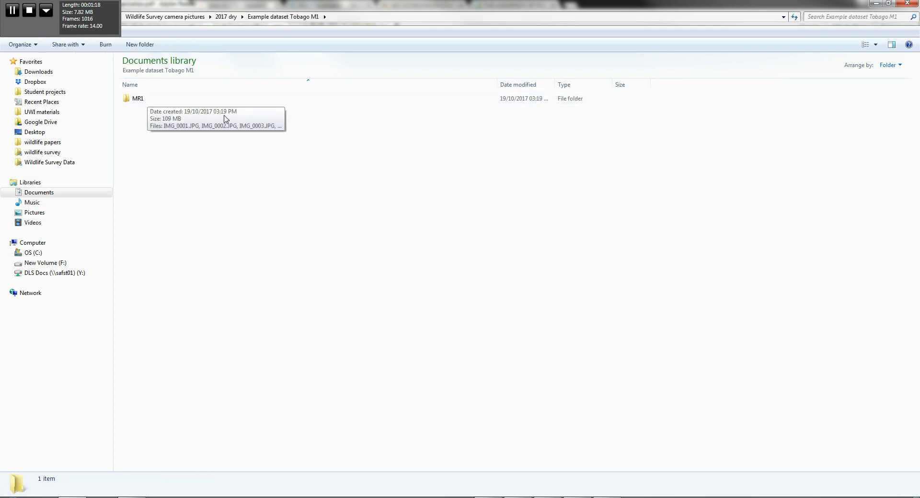
pyautogui.doubleClick(152, 100)
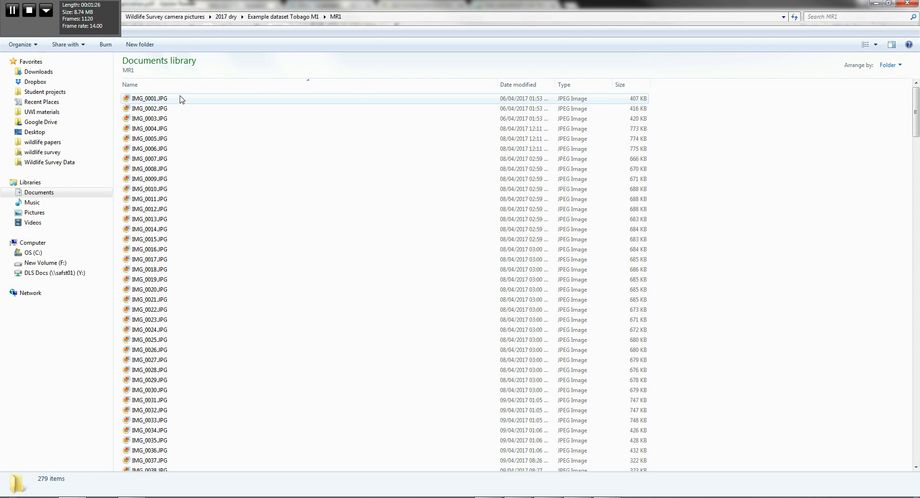
# Step: Look through the picture files in the MR1 folder and view IMG_0001.JPG, closing it again
pyautogui.moveTo(191, 108)
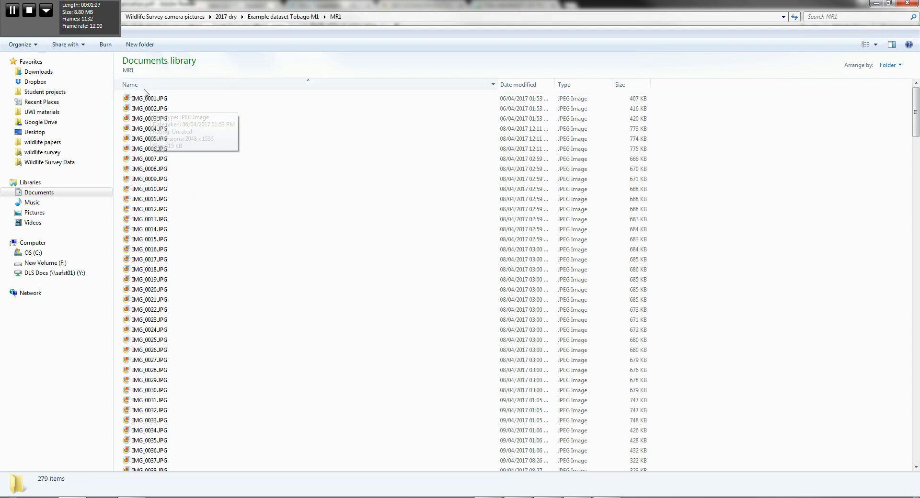
pyautogui.moveTo(162, 99)
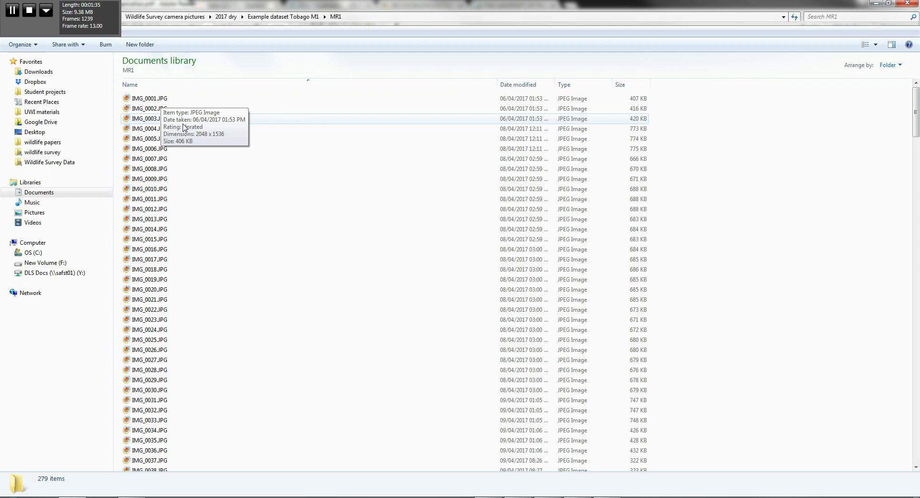
pyautogui.moveTo(916, 111); pyautogui.dragTo(898, 129)
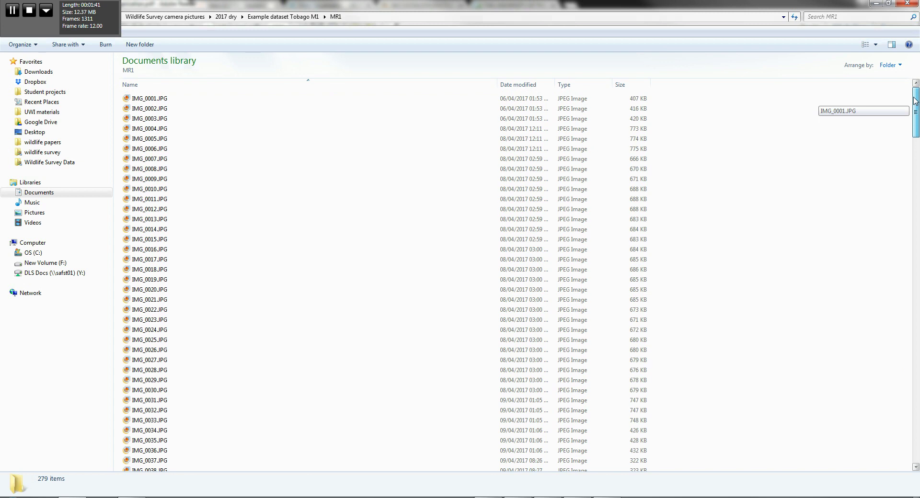
pyautogui.doubleClick(176, 99)
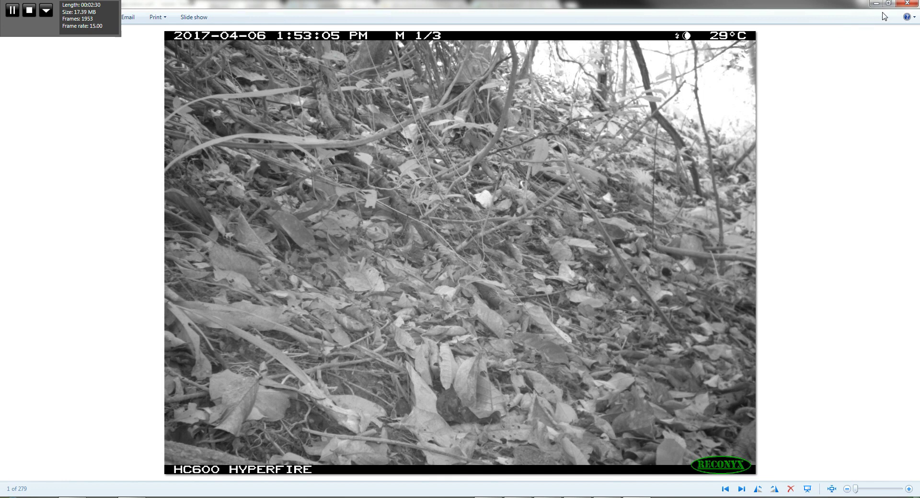
pyautogui.click(907, 5)
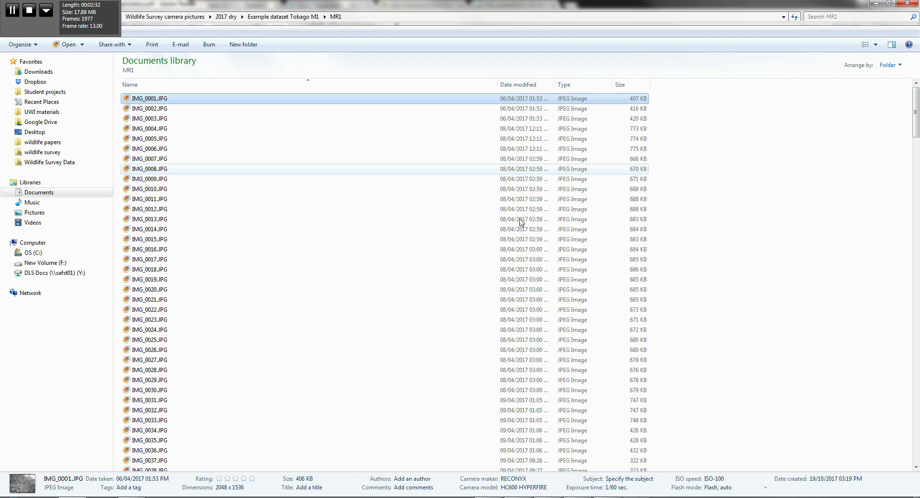
# Step: Return to the Example dataset Tobago M1 folder and switch to ReNamer Lite, arranging its window so the MR1 folder stays visible beside it
pyautogui.click(271, 18)
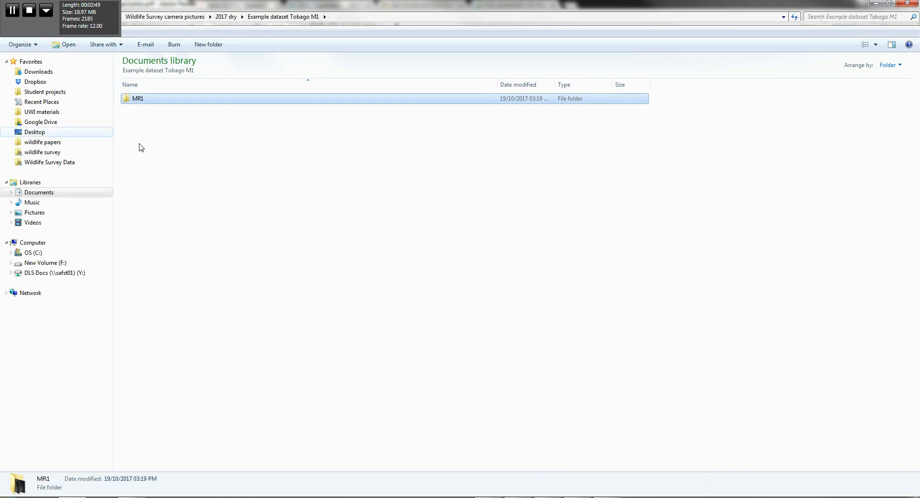
pyautogui.click(577, 497)
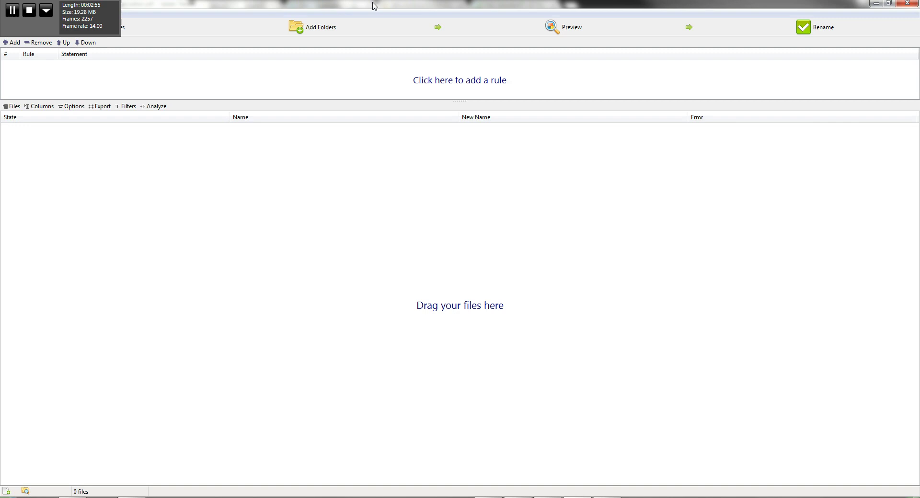
pyautogui.moveTo(373, 10); pyautogui.dragTo(644, 67)
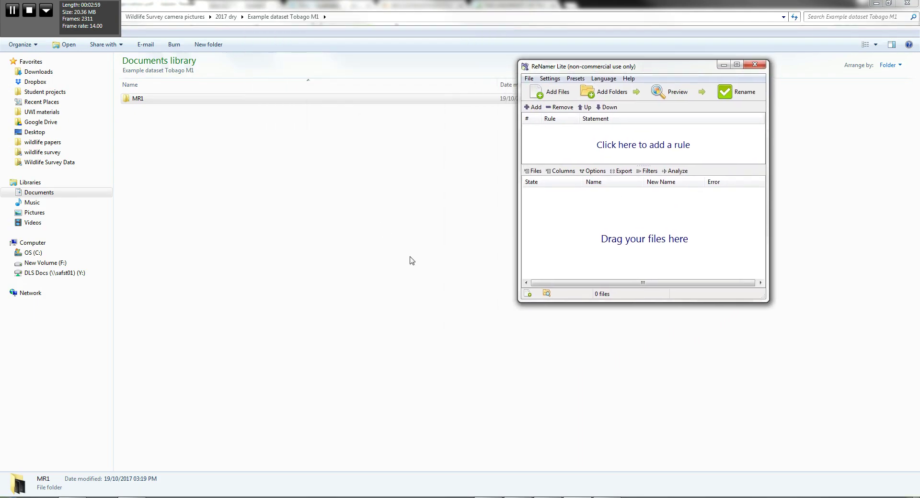
pyautogui.moveTo(649, 301); pyautogui.dragTo(649, 409)
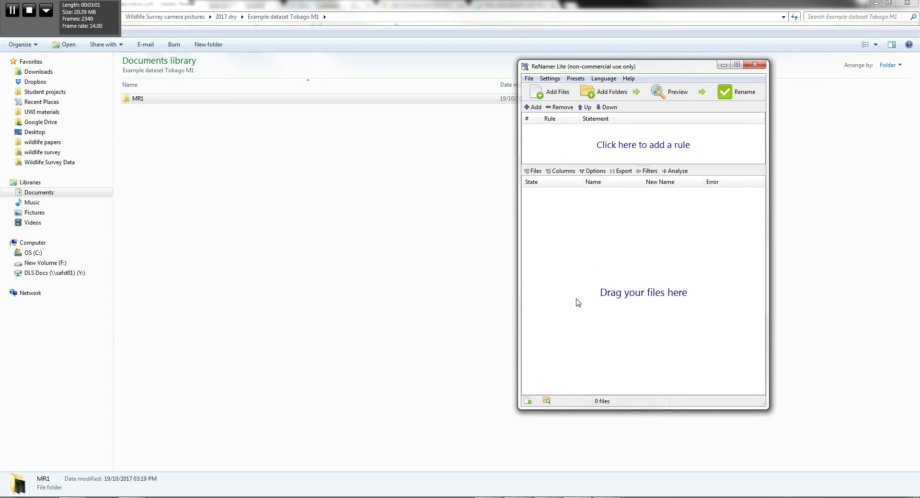
pyautogui.moveTo(614, 70); pyautogui.dragTo(501, 73)
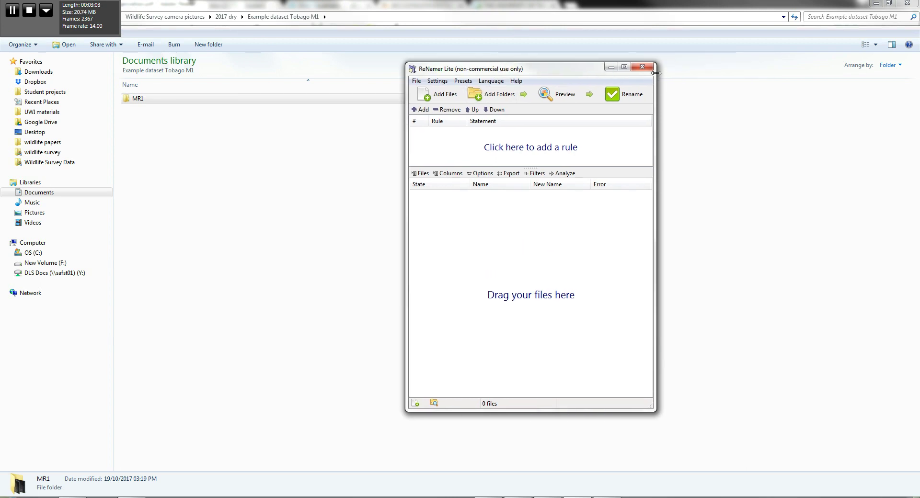
pyautogui.moveTo(655, 76); pyautogui.dragTo(809, 74)
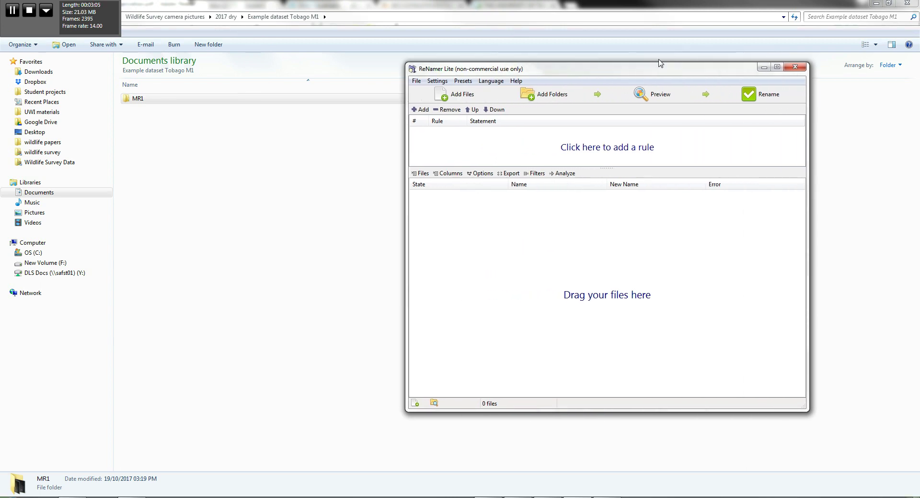
# Step: Check that the meta tag date format is yyyy mm dd hh nn ss and save the settings with MetaTag support enabled
pyautogui.click(437, 81)
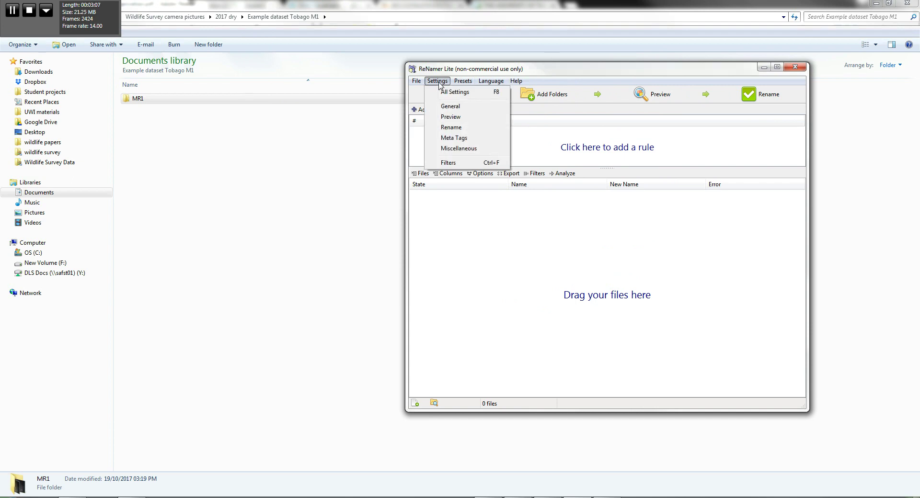
pyautogui.click(453, 138)
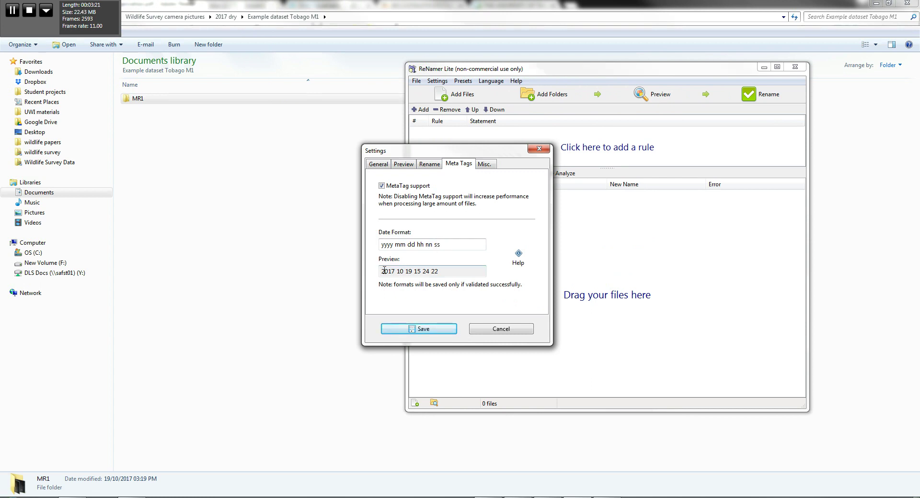
pyautogui.moveTo(382, 271); pyautogui.dragTo(440, 272)
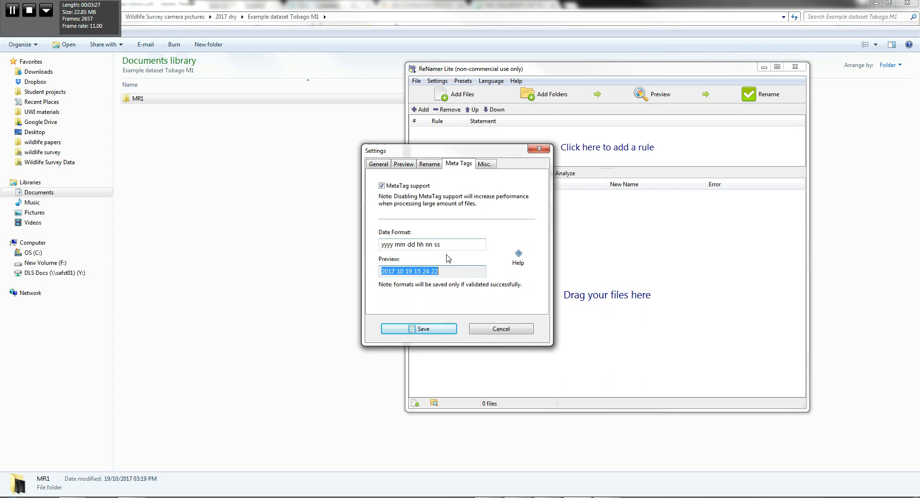
pyautogui.click(407, 271)
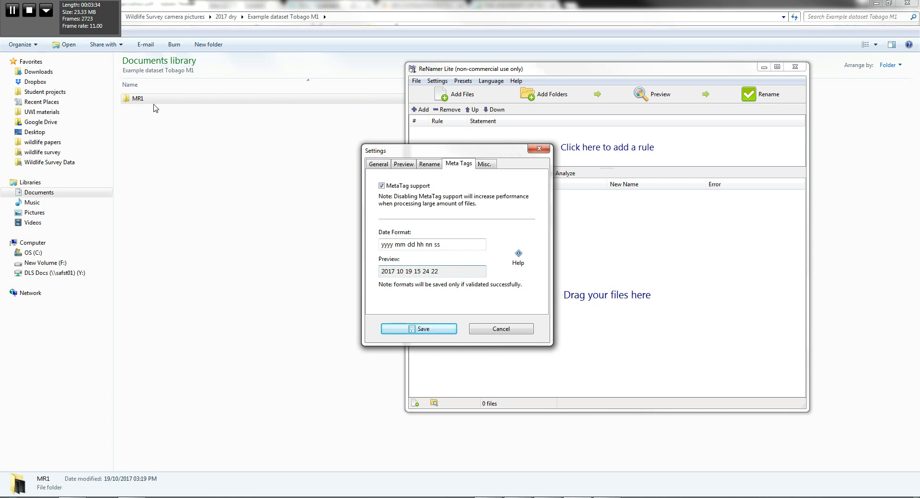
pyautogui.click(423, 329)
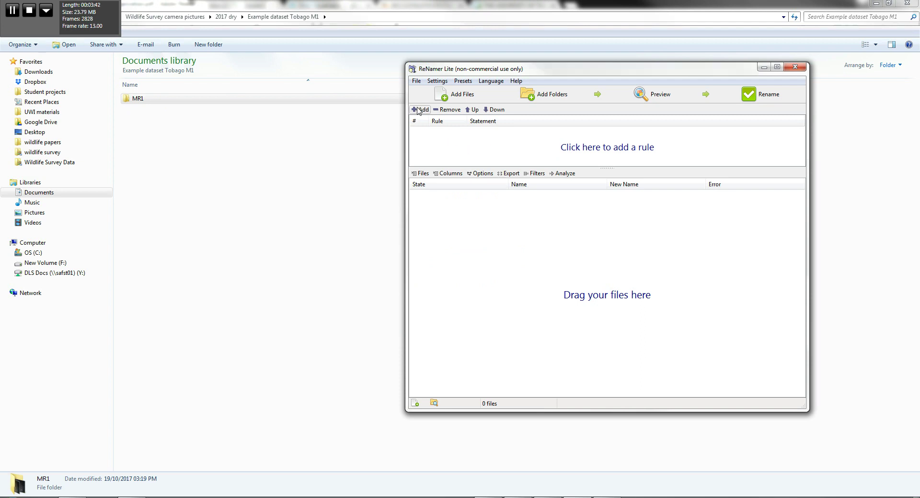
# Step: Add a Delete rule that removes the file name from position 1 till the end, skipping the extension
pyautogui.click(418, 110)
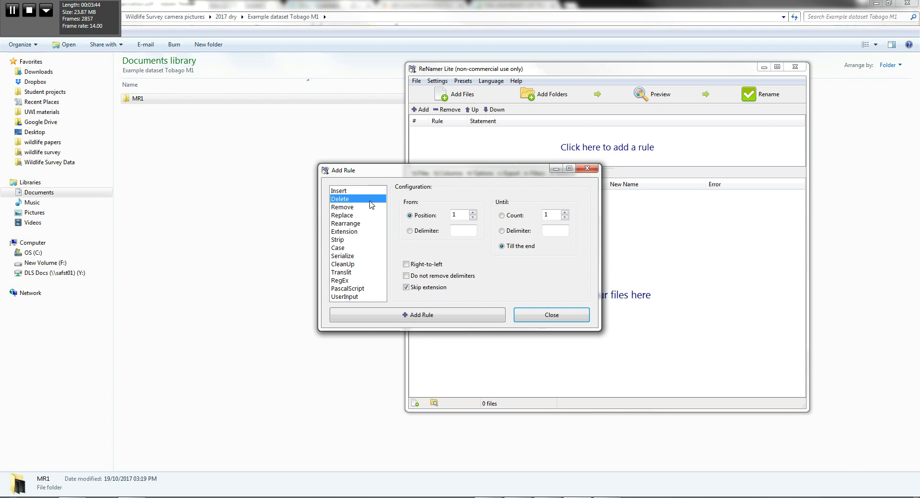
pyautogui.click(342, 191)
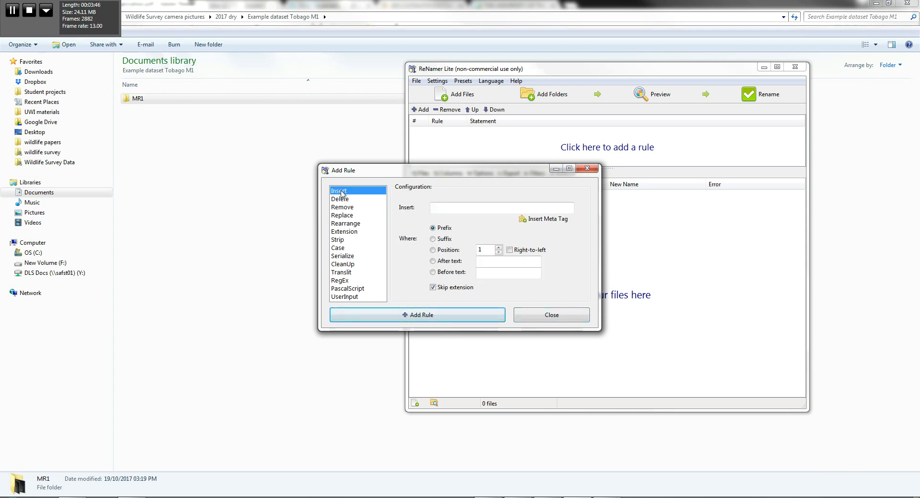
pyautogui.click(340, 200)
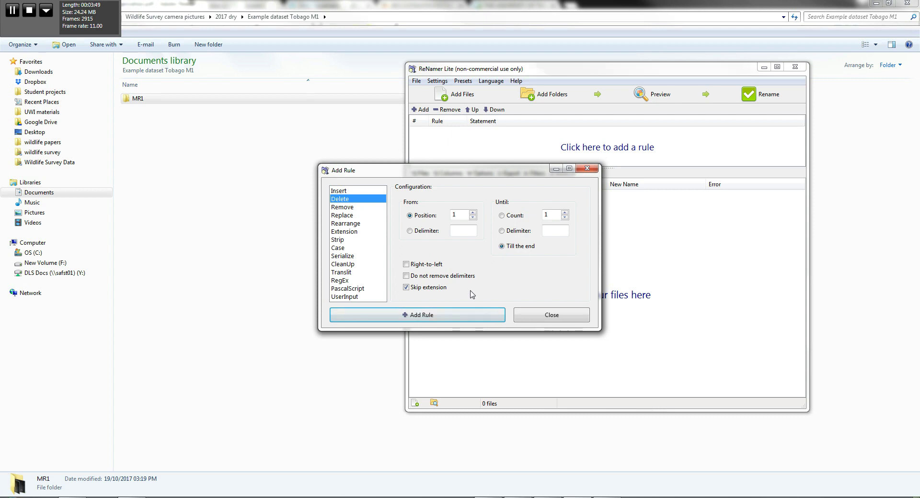
pyautogui.click(415, 316)
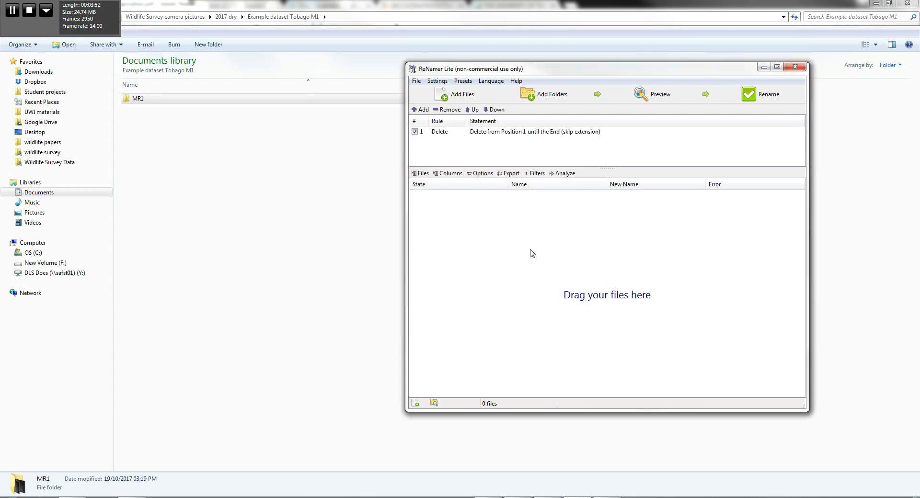
# Step: Add an Insert rule that puts the EXIF_Date meta tag as a prefix, skipping the extension
pyautogui.click(420, 110)
pyautogui.click(341, 192)
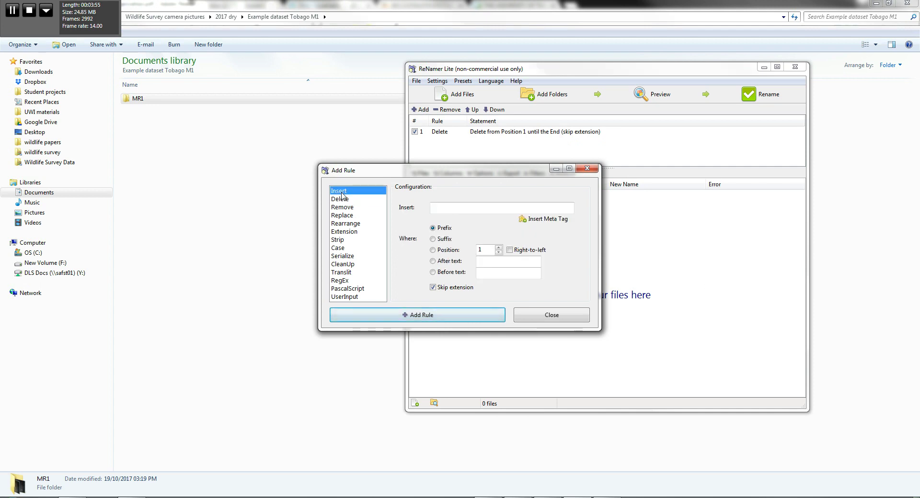
pyautogui.click(542, 220)
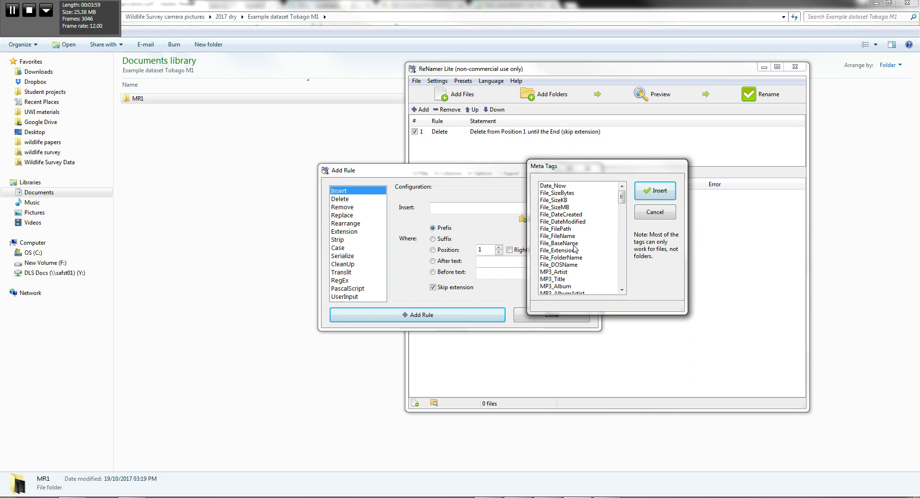
pyautogui.moveTo(622, 201); pyautogui.dragTo(620, 234)
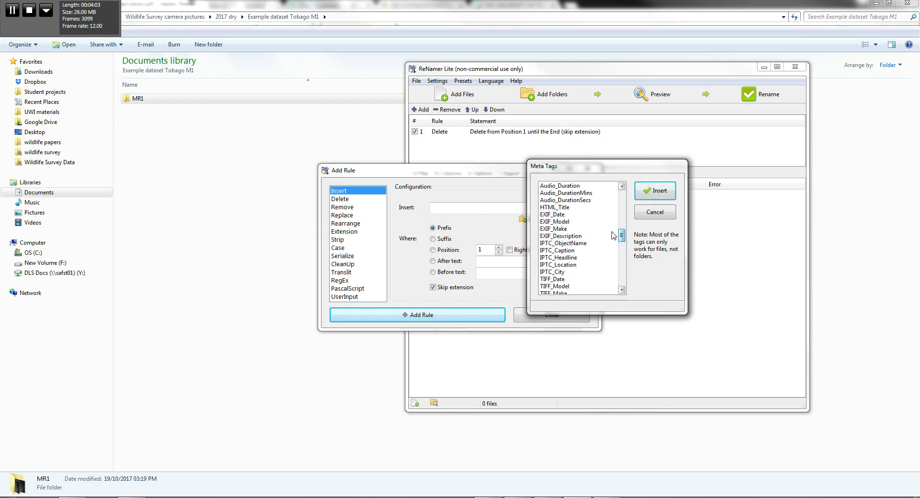
pyautogui.click(555, 214)
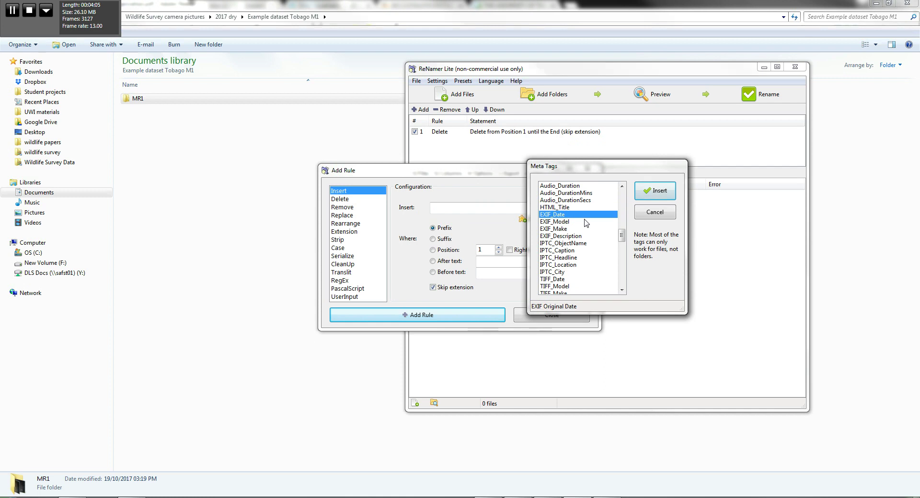
pyautogui.click(654, 191)
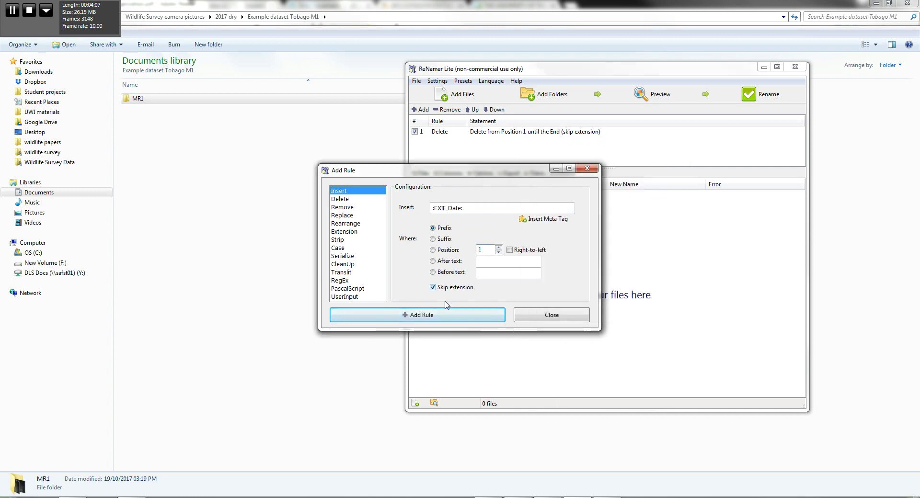
pyautogui.click(437, 314)
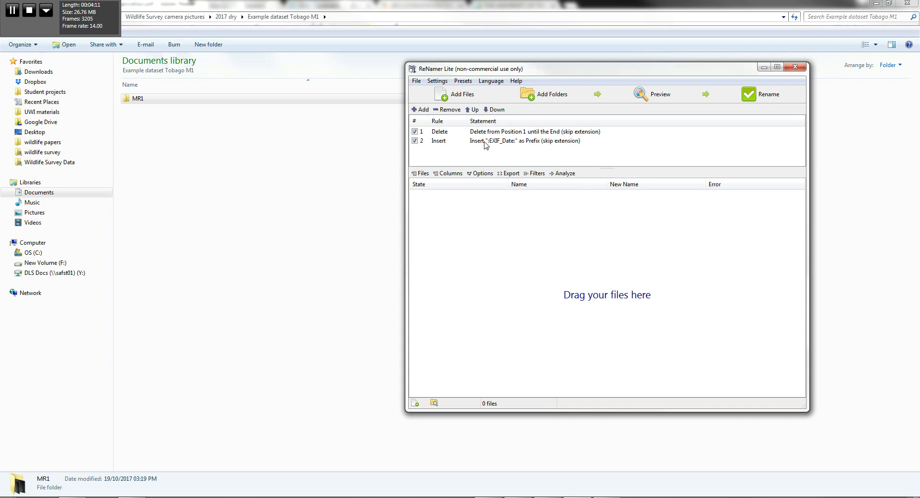
# Step: Save the Delete and Insert rules as a preset named Exif_date
pyautogui.click(464, 81)
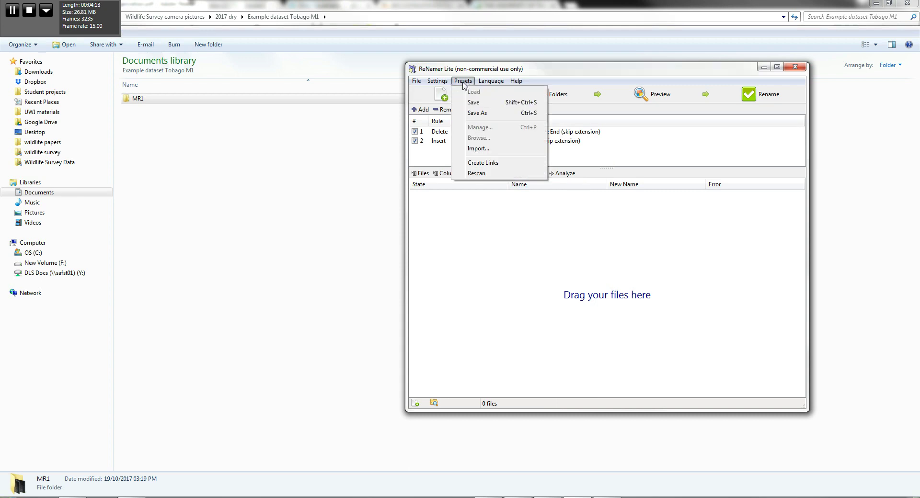
pyautogui.click(475, 112)
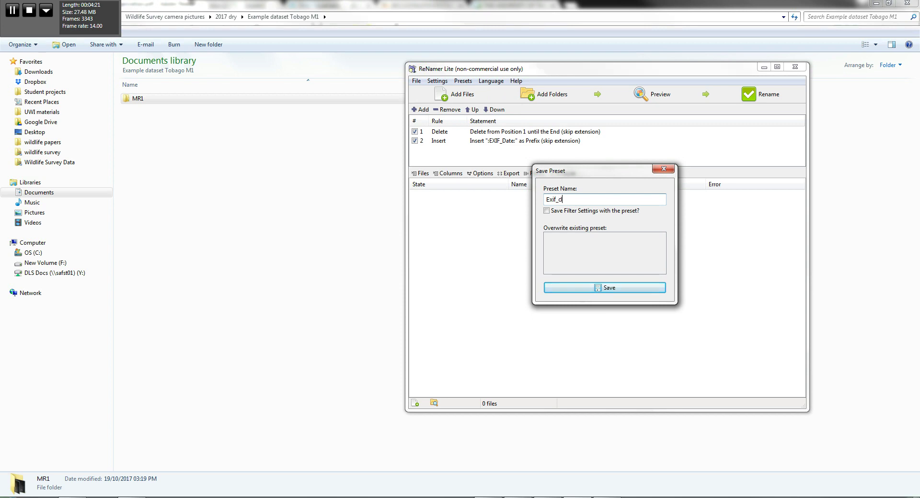
pyautogui.click(602, 288)
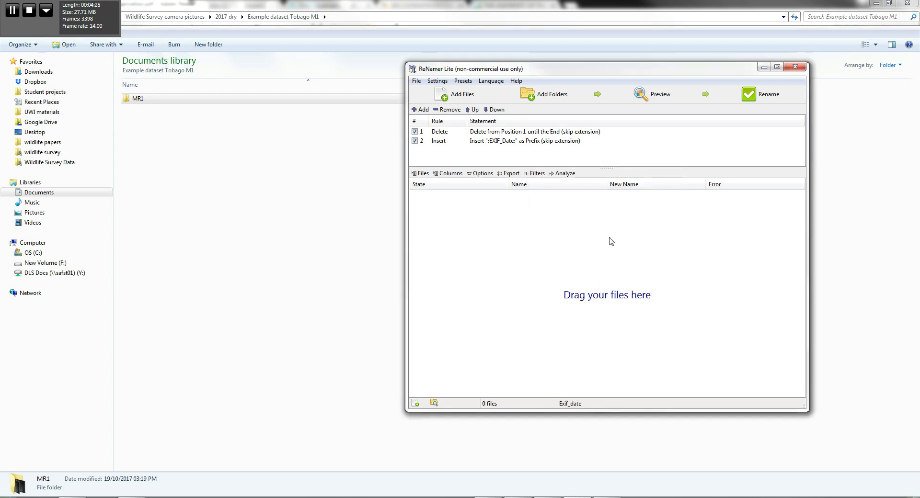
# Step: Open the MR1 folder beside ReNamer Lite and add all of its pictures to the renaming list, dismissing the validation warning
pyautogui.moveTo(550, 70); pyautogui.dragTo(532, 52)
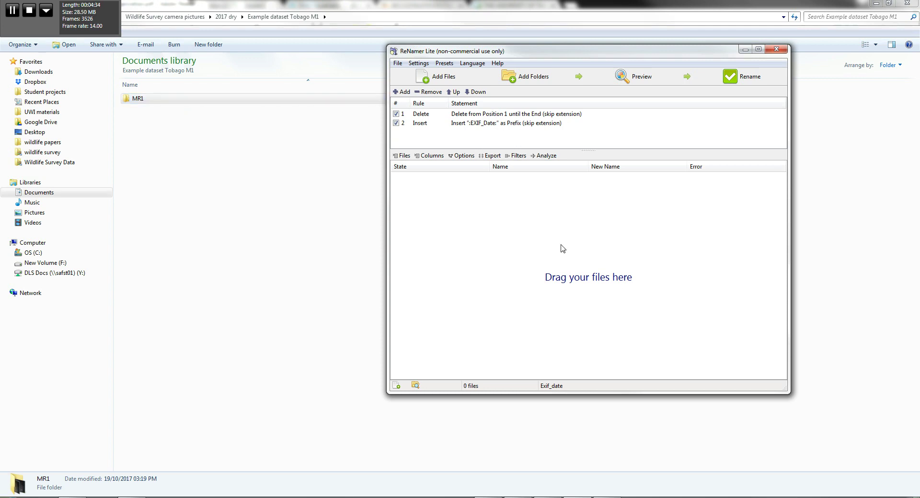
pyautogui.doubleClick(141, 100)
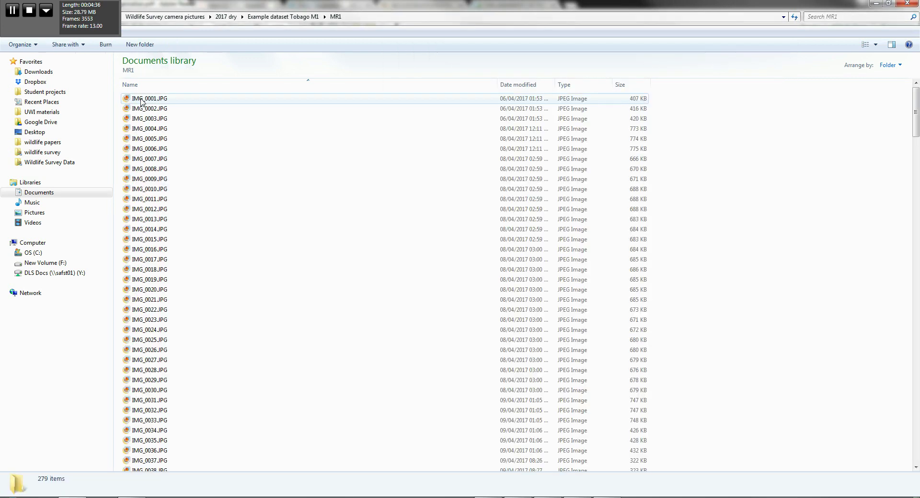
pyautogui.click(142, 101)
pyautogui.hotkey('ctrl', 'a')
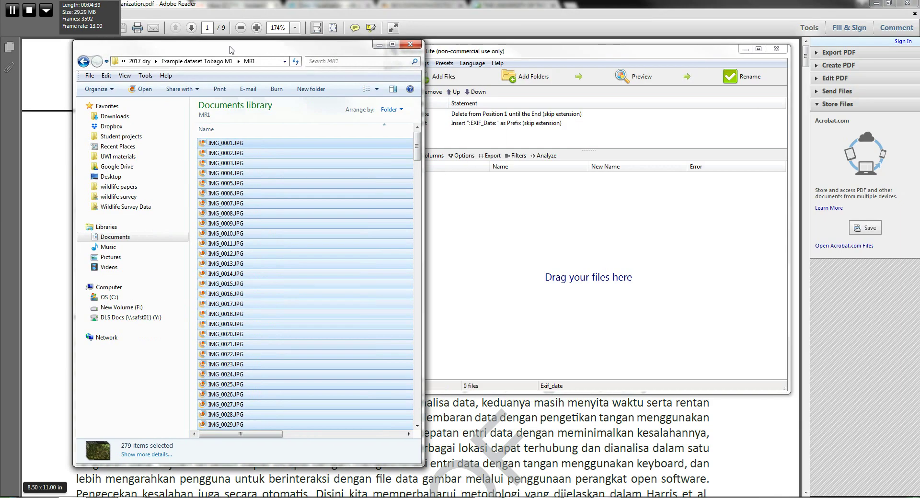
pyautogui.moveTo(429, 7); pyautogui.dragTo(201, 44)
pyautogui.moveTo(180, 139); pyautogui.dragTo(478, 240)
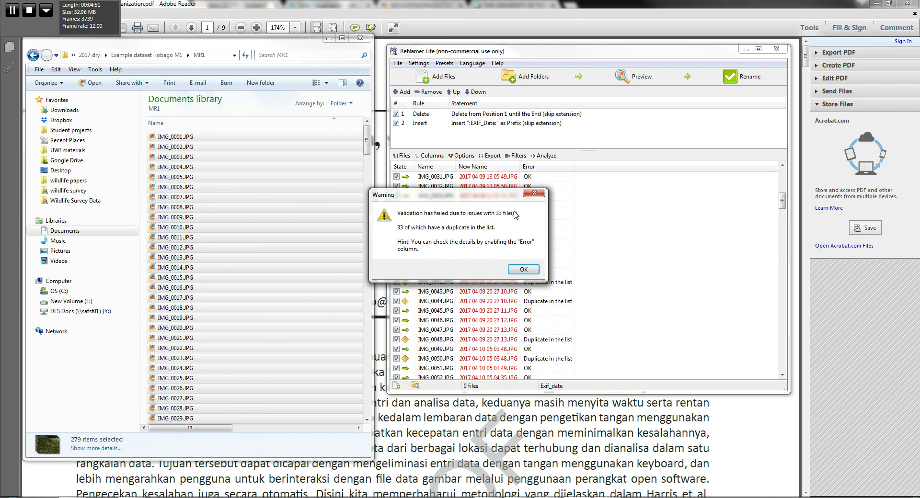
pyautogui.click(525, 269)
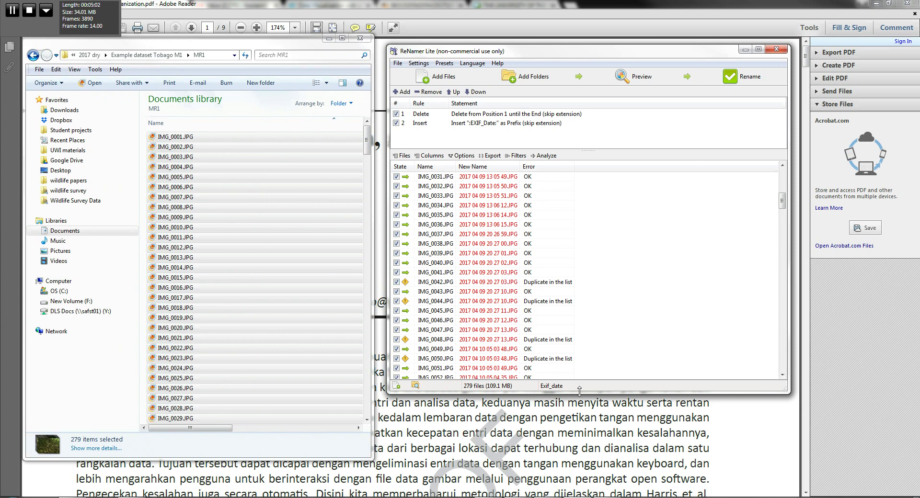
# Step: Enlarge the ReNamer Lite window and rename the listed MR1 pictures with the Exif_date rules
pyautogui.moveTo(580, 395); pyautogui.dragTo(581, 455)
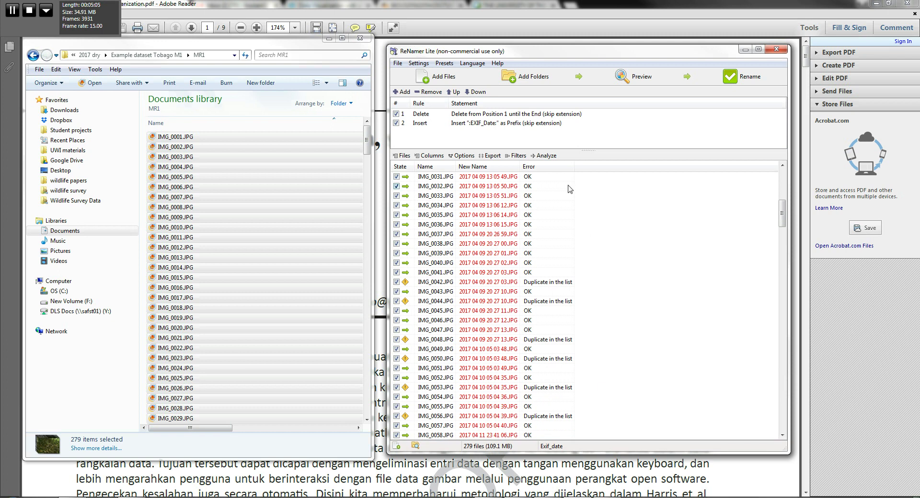
pyautogui.click(742, 78)
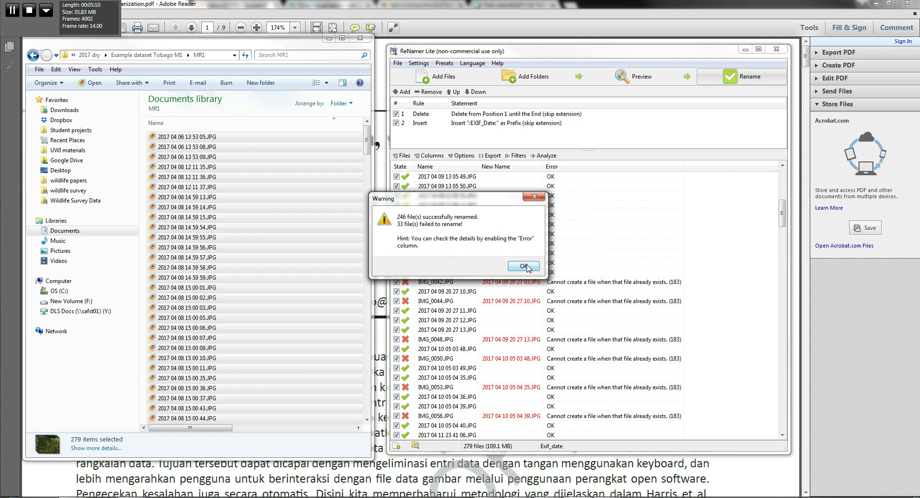
pyautogui.click(525, 266)
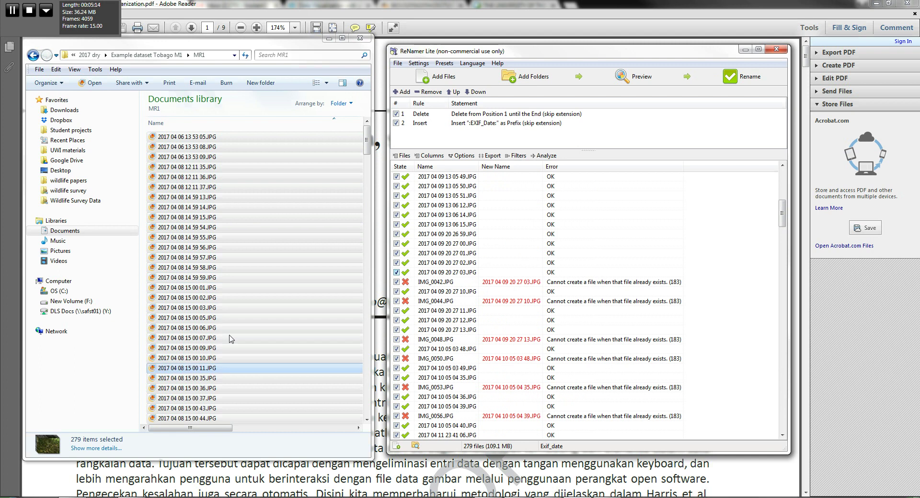
# Step: Move the pictures still named IMG, from IMG_0276.JPG through IMG_0042.JPG, out of MR1 into the Example dataset Tobago M1 folder
pyautogui.click(233, 120)
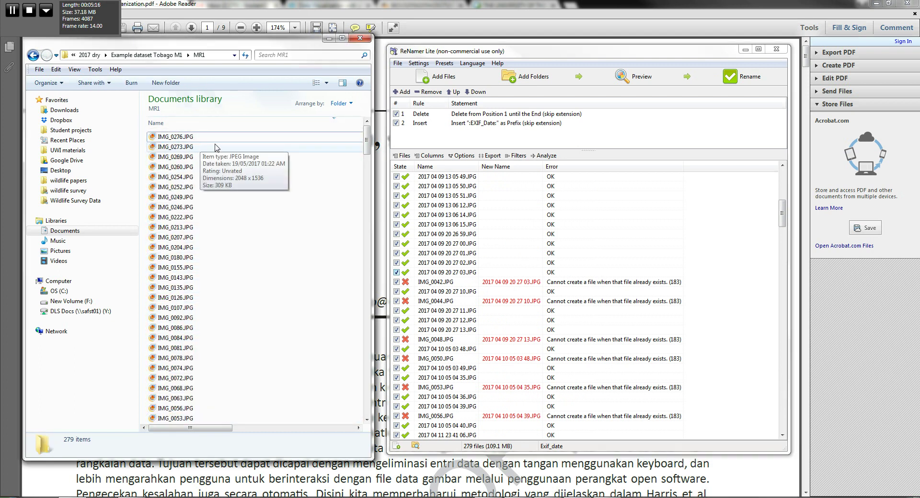
pyautogui.moveTo(367, 137)
pyautogui.mouseDown()
pyautogui.moveTo(367, 208)
pyautogui.moveTo(367, 139)
pyautogui.mouseUp()
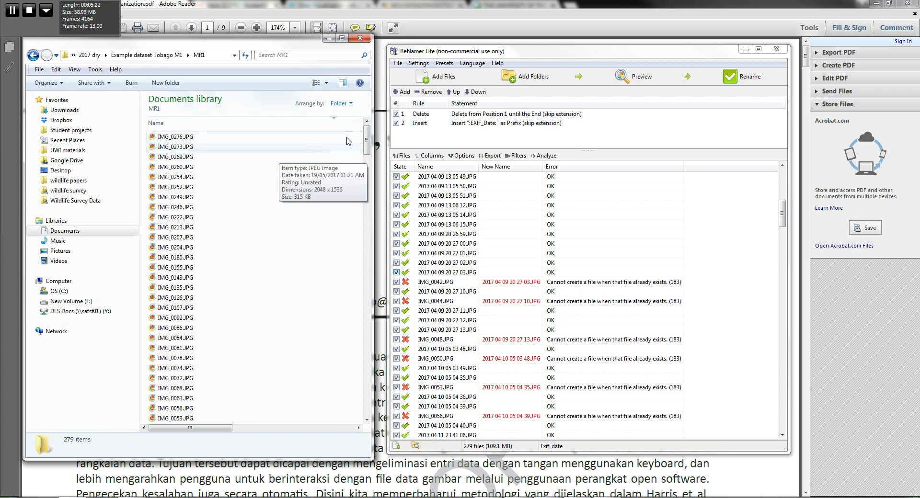
pyautogui.doubleClick(315, 42)
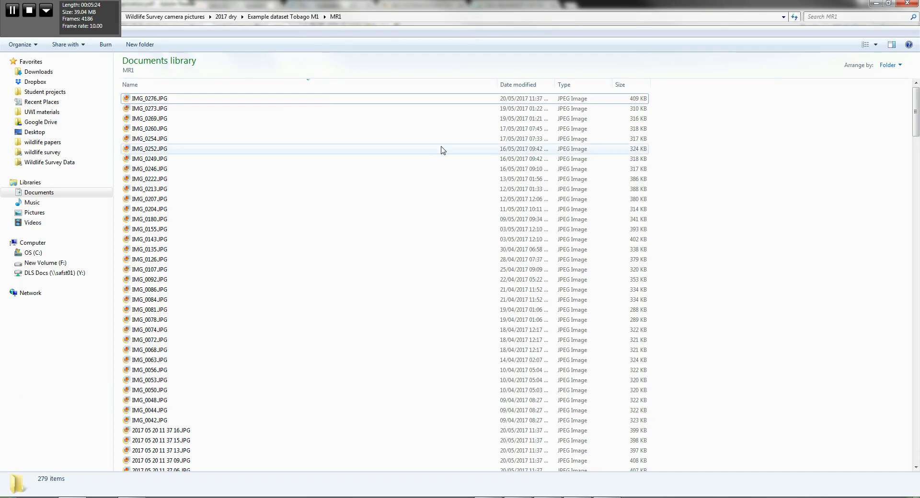
pyautogui.click(165, 99)
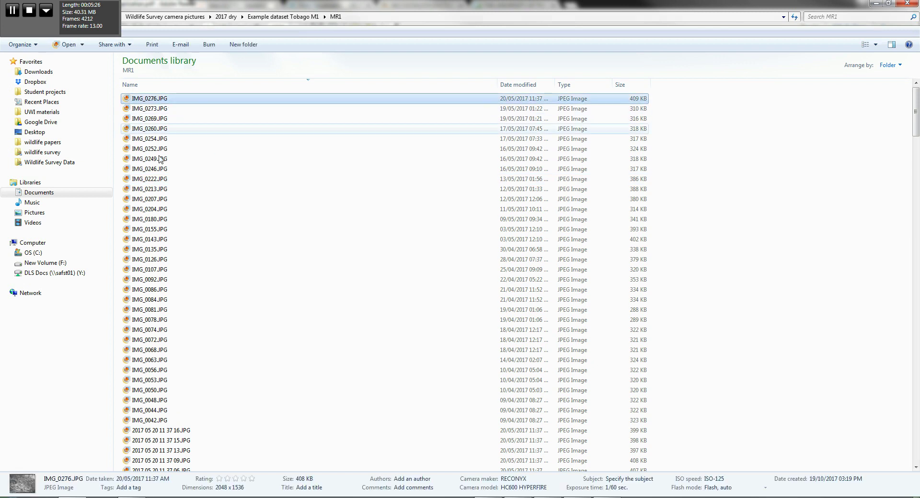
pyautogui.keyDown('shift'); pyautogui.click(159, 422); pyautogui.keyUp('shift')
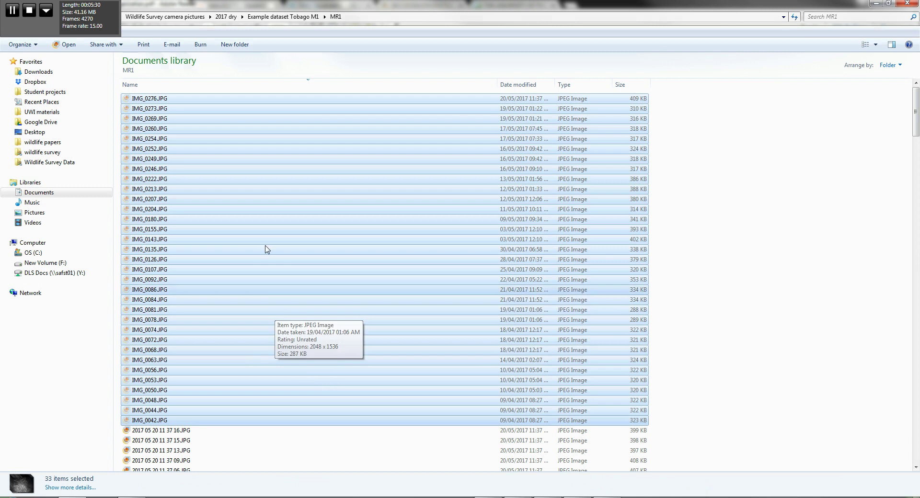
pyautogui.click(280, 17)
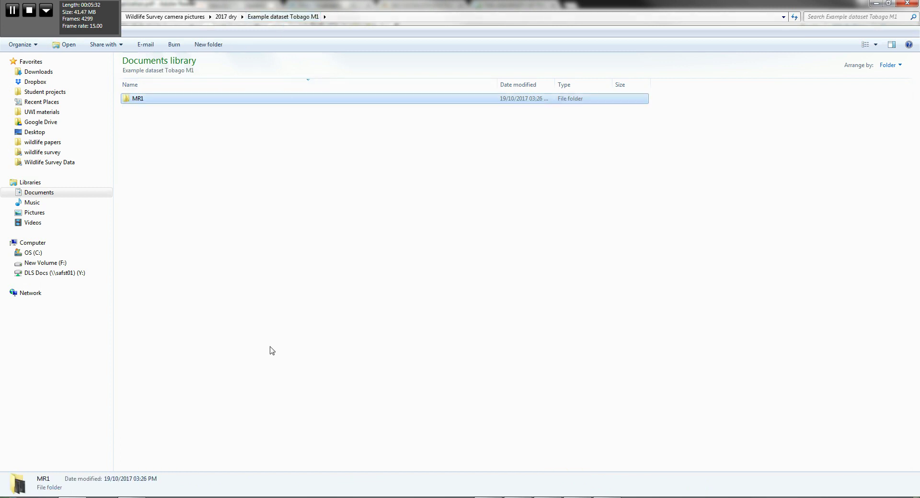
pyautogui.rightClick(244, 259)
pyautogui.click(227, 65)
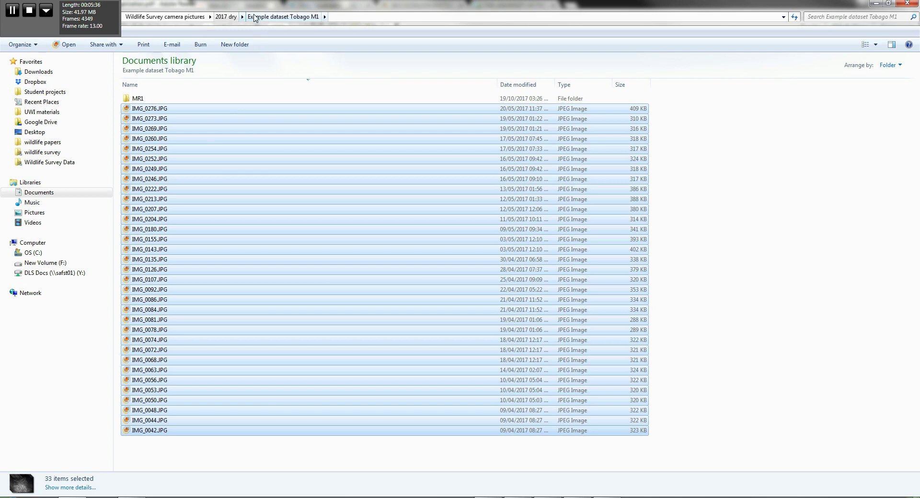
pyautogui.click(254, 18)
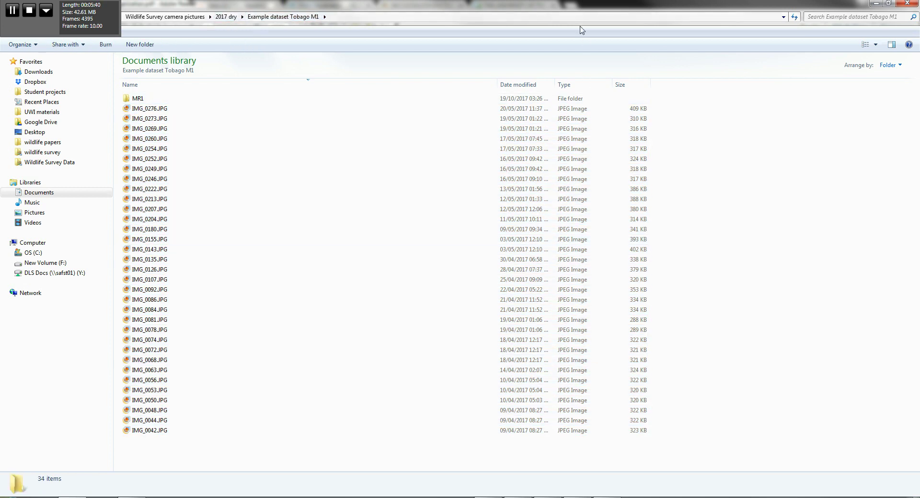
# Step: Place the Example dataset Tobago M1 folder beside ReNamer Lite and clear all files from the renaming list
pyautogui.moveTo(582, 30); pyautogui.dragTo(230, 44)
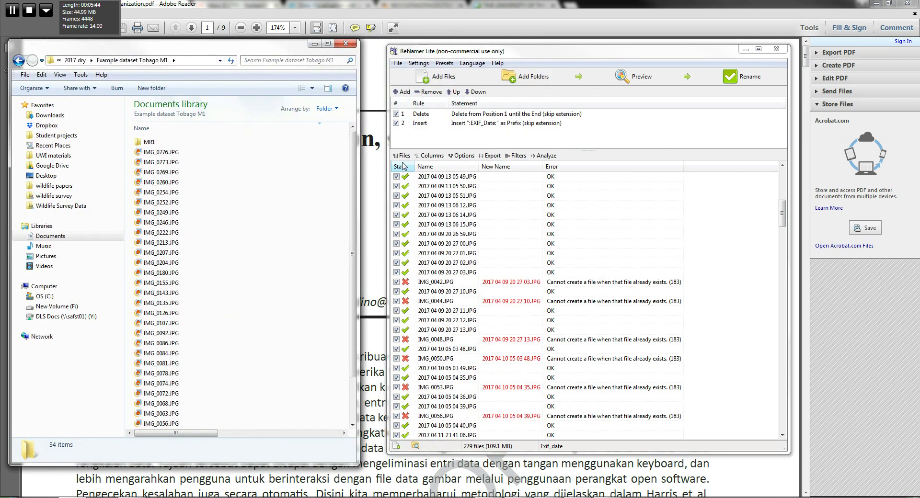
pyautogui.click(403, 161)
pyautogui.rightClick(406, 164)
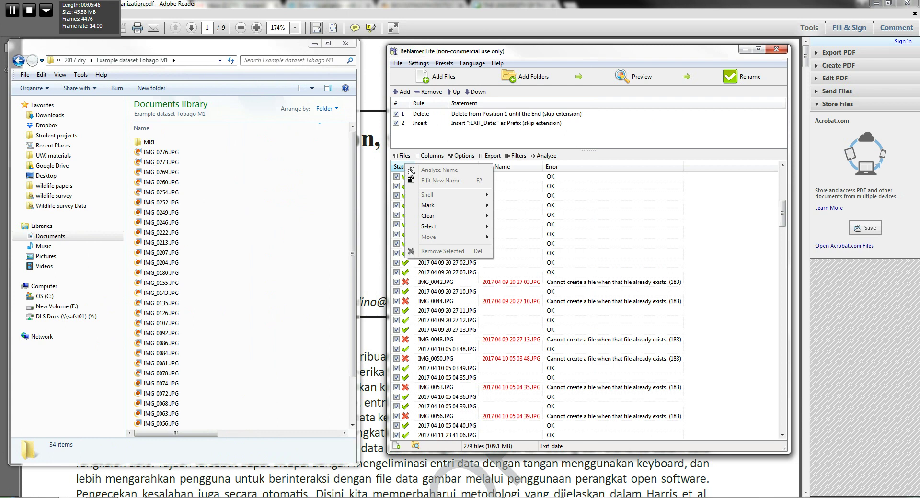
pyautogui.moveTo(448, 216)
pyautogui.click(523, 217)
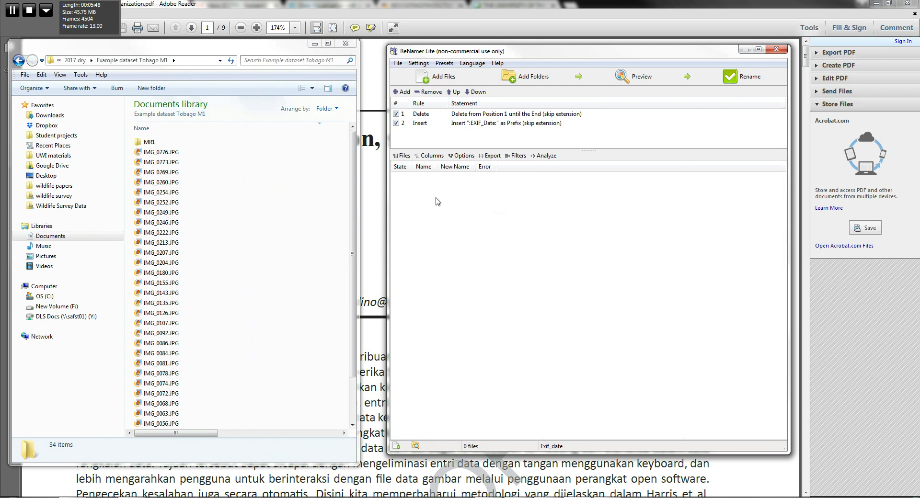
# Step: Select all the IMG pictures in the Example dataset Tobago M1 folder, leaving the MR1 folder out of the selection
pyautogui.click(160, 153)
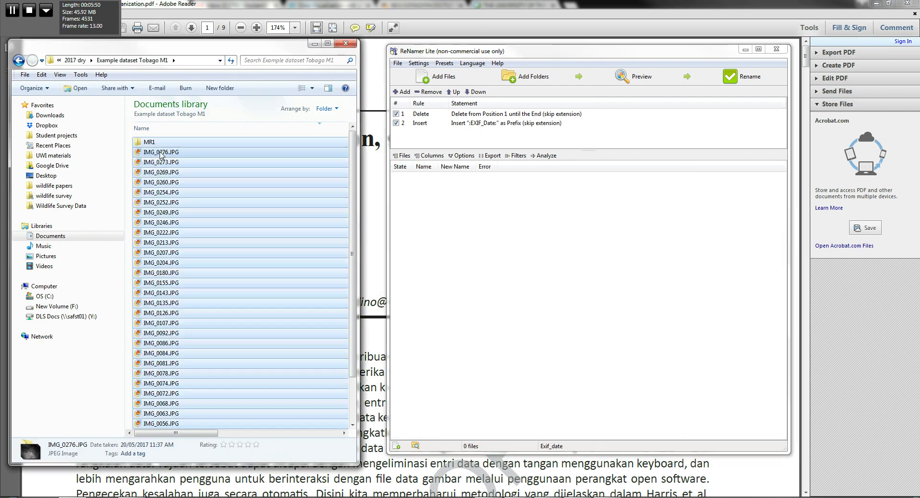
pyautogui.hotkey('ctrl', 'a')
pyautogui.keyDown('ctrl'); pyautogui.click(163, 142); pyautogui.keyUp('ctrl')
pyautogui.moveTo(169, 153); pyautogui.dragTo(366, 225)
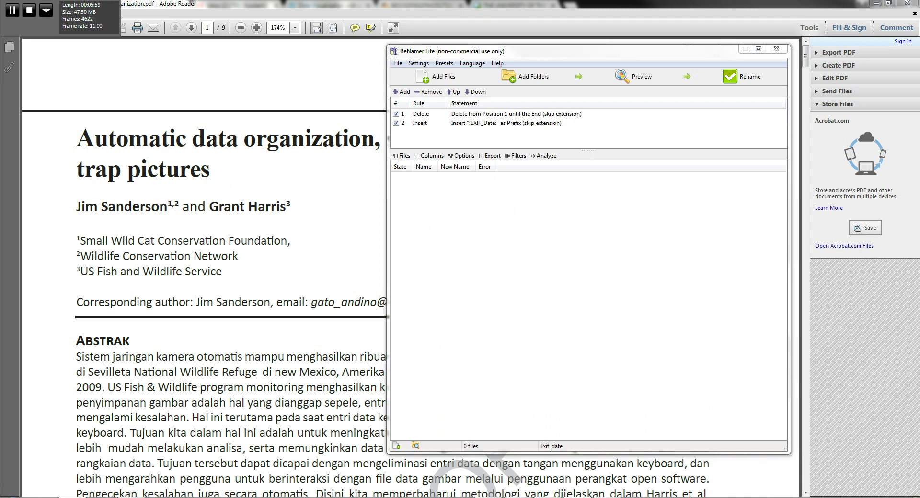
pyautogui.hotkey('alt', 'Tab')
pyautogui.moveTo(175, 158); pyautogui.dragTo(325, 220)
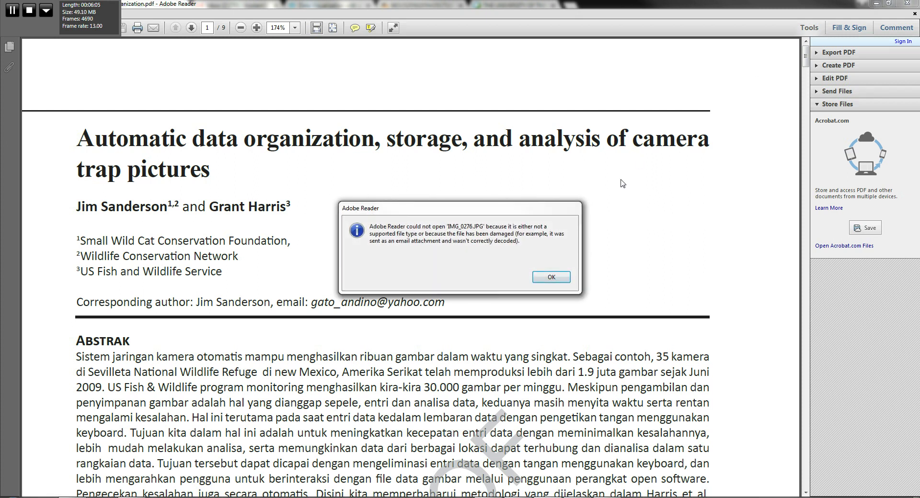
pyautogui.click(551, 281)
pyautogui.click(544, 283)
pyautogui.click(904, 3)
pyautogui.rightClick(549, 497)
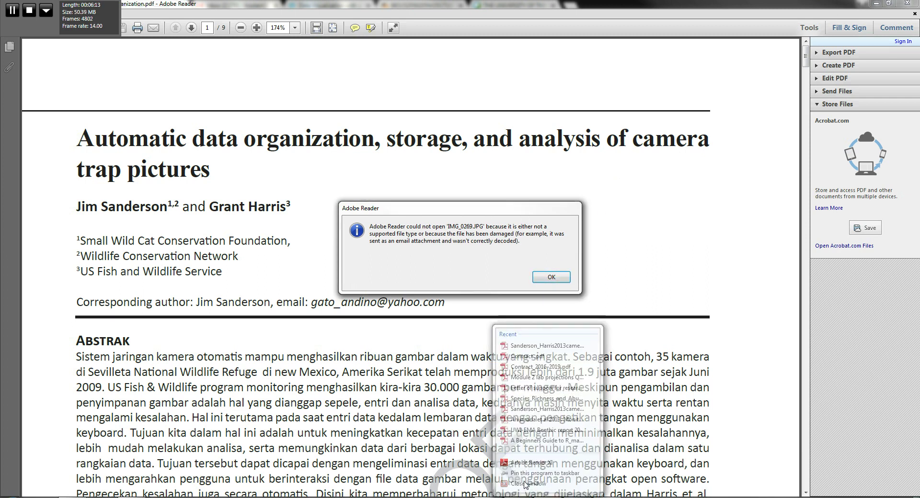
pyautogui.click(538, 472)
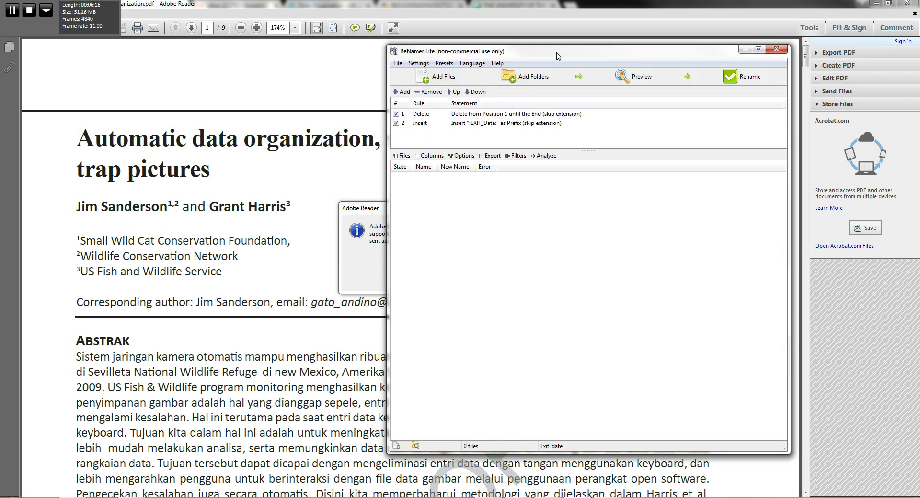
# Step: Add the selected IMG pictures to the empty ReNamer Lite list and rename them with the Exif_date rules
pyautogui.hotkey('alt', 'Tab')
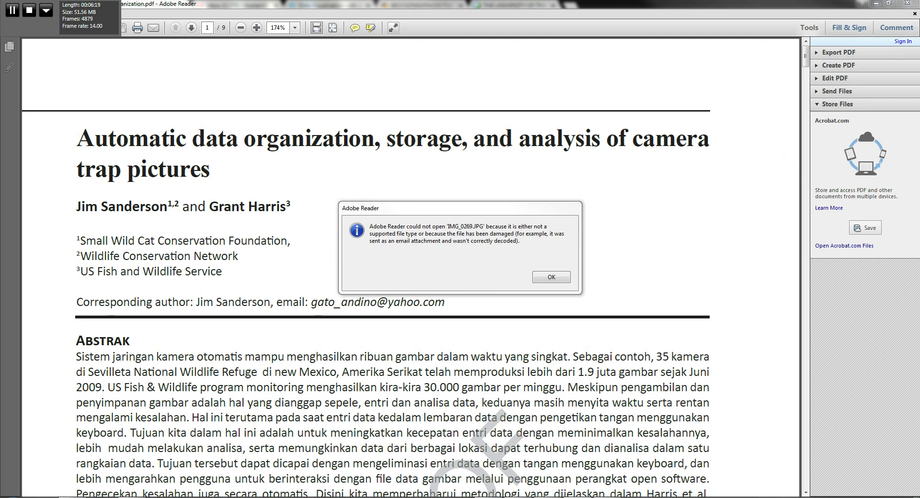
pyautogui.hotkey('alt', 'Tab')
pyautogui.moveTo(182, 161); pyautogui.dragTo(468, 201)
pyautogui.hotkey('alt', 'Tab')
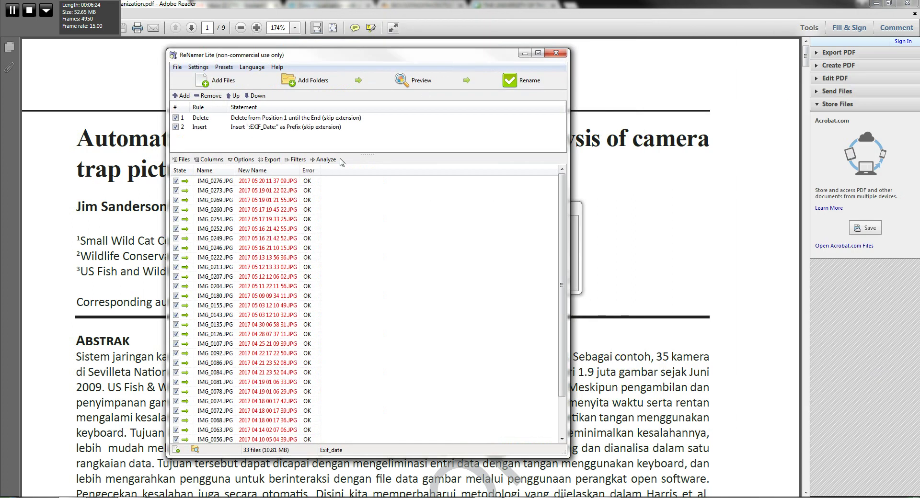
pyautogui.click(520, 80)
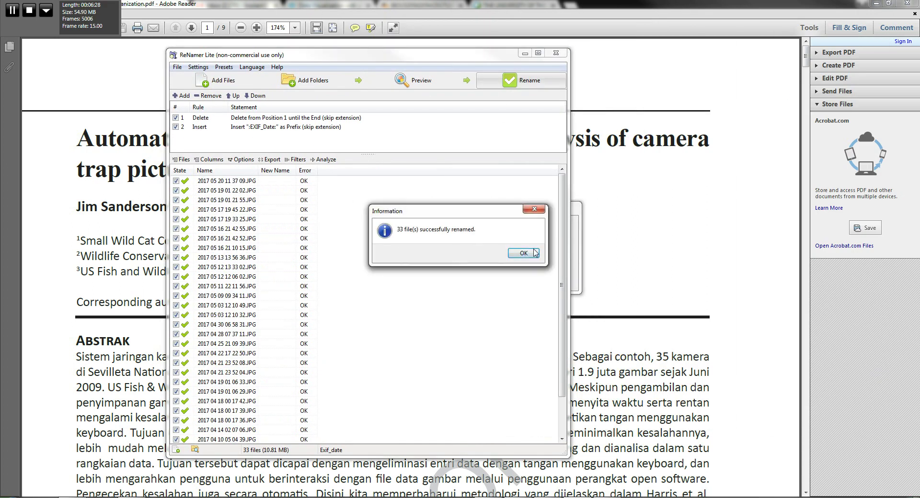
pyautogui.click(524, 254)
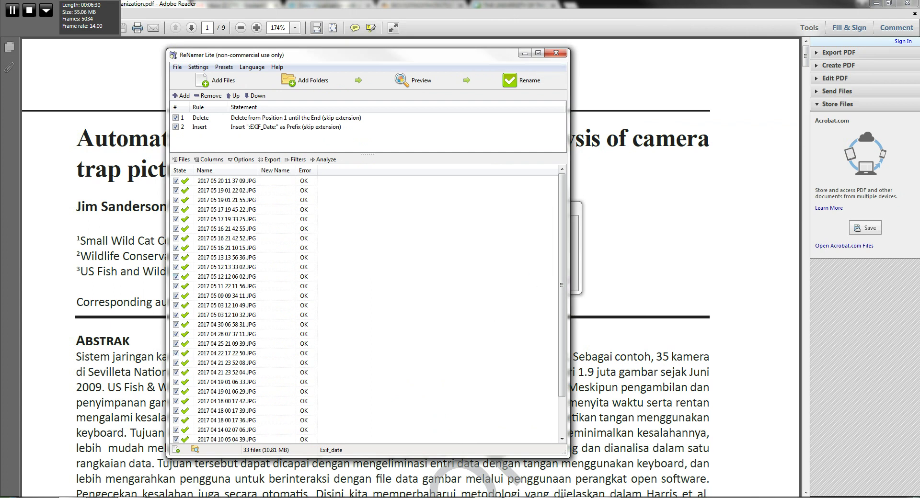
# Step: Try to move the renamed pictures from Example dataset Tobago M1 into the MR1 folder, skipping every file-name conflict
pyautogui.moveTo(577, 497)
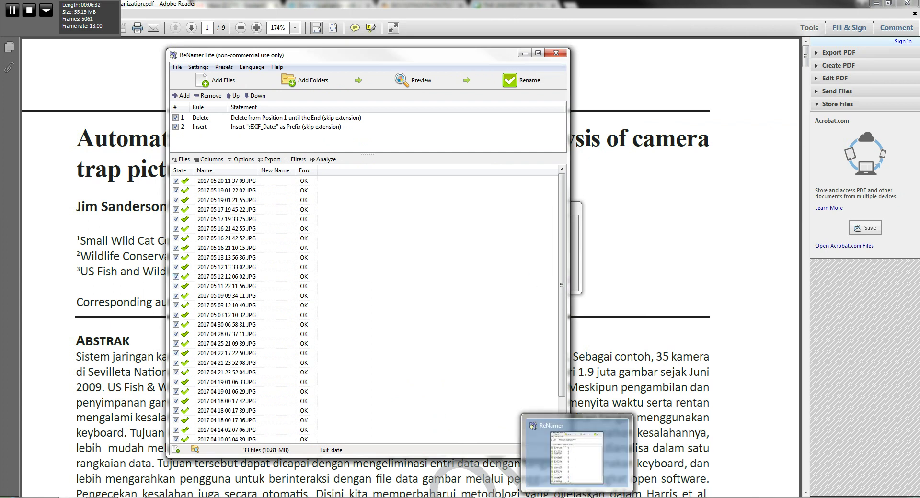
pyautogui.click(77, 497)
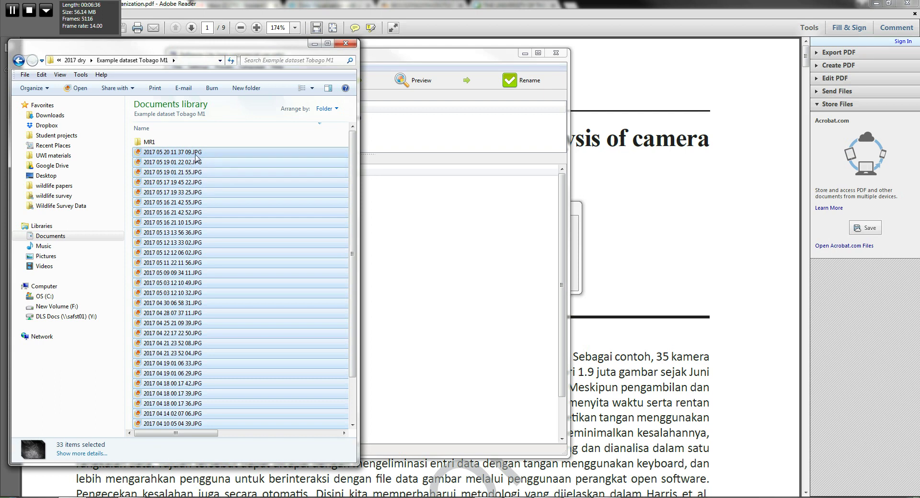
pyautogui.doubleClick(151, 142)
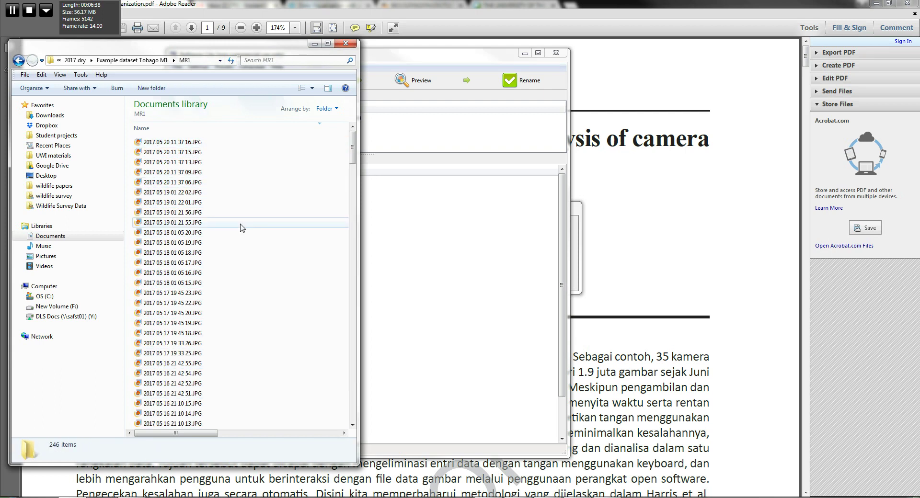
pyautogui.rightClick(242, 226)
pyautogui.click(273, 295)
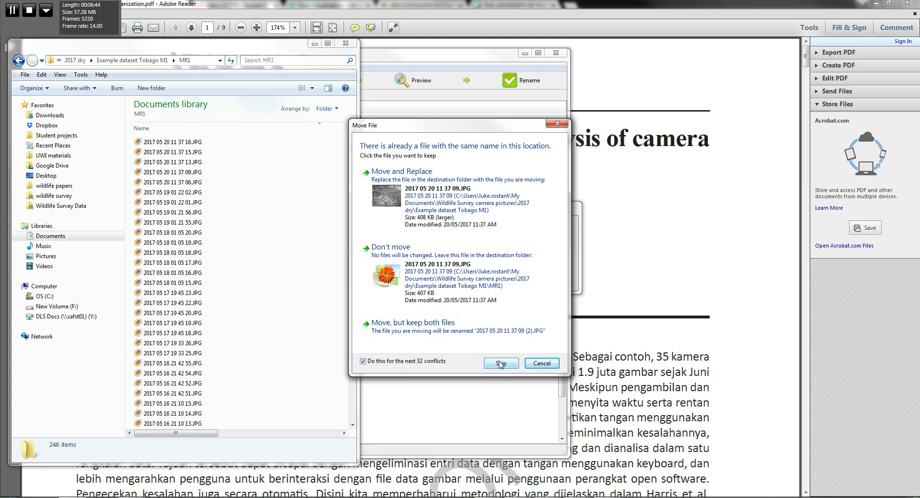
pyautogui.click(502, 364)
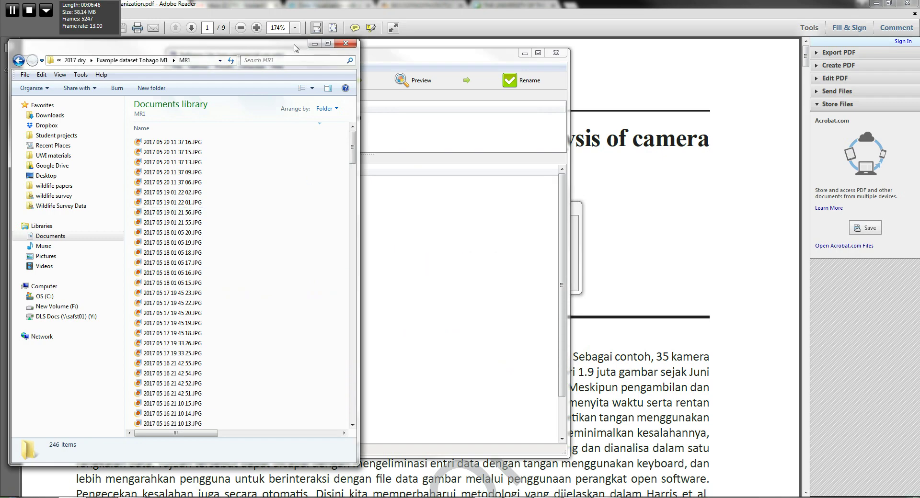
# Step: Enlarge the MR1 folder window, look through its file list, and restore the window to its smaller size
pyautogui.moveTo(295, 48); pyautogui.dragTo(562, 1)
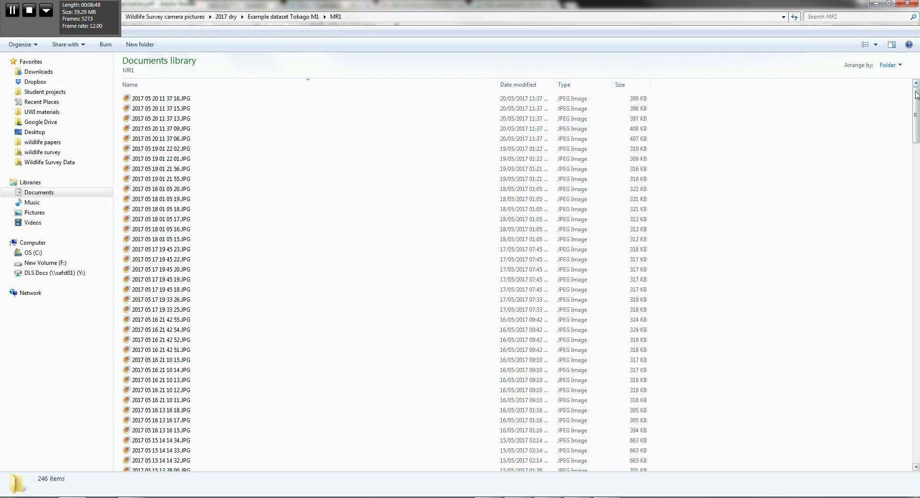
pyautogui.moveTo(916, 94); pyautogui.dragTo(913, 72)
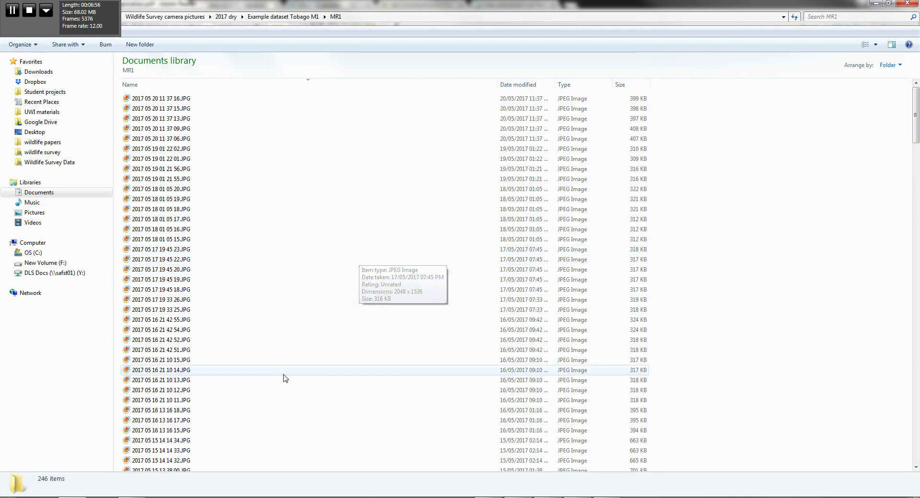
pyautogui.doubleClick(168, 24)
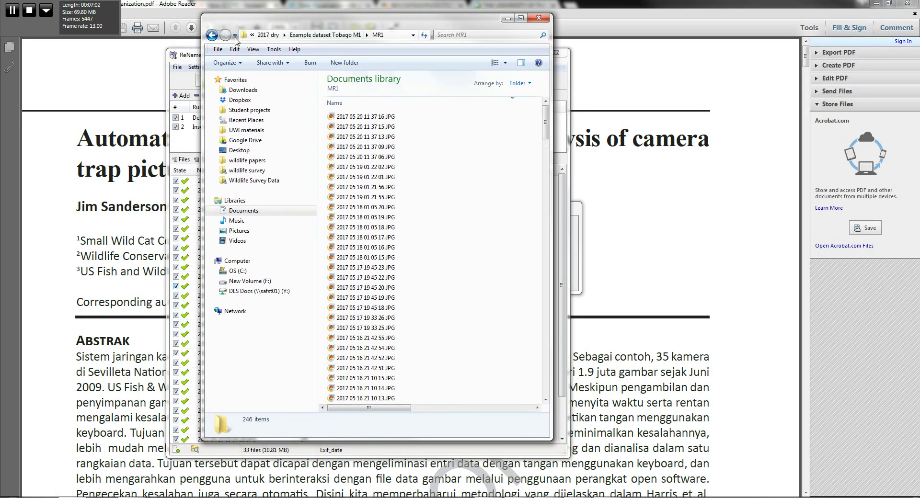
# Step: Select and cut all the renamed pictures in the Example dataset Tobago M1 folder, leaving the MR1 folder out
pyautogui.click(211, 35)
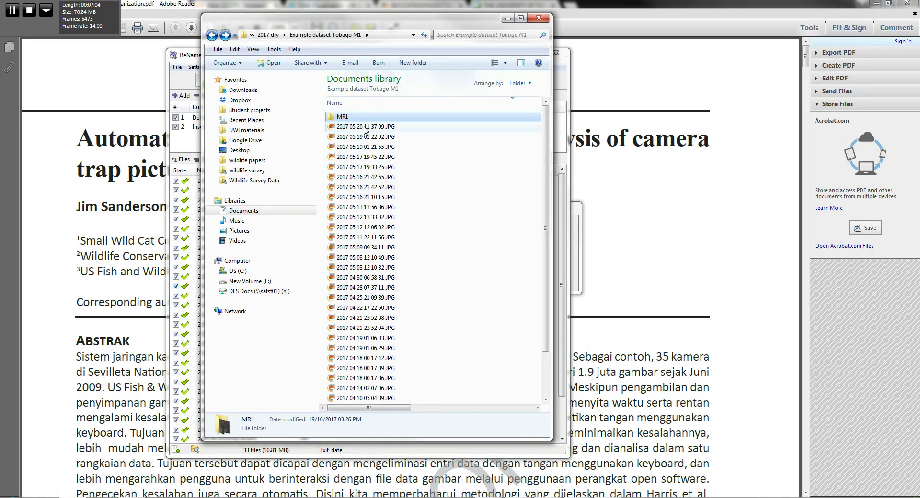
pyautogui.moveTo(365, 129)
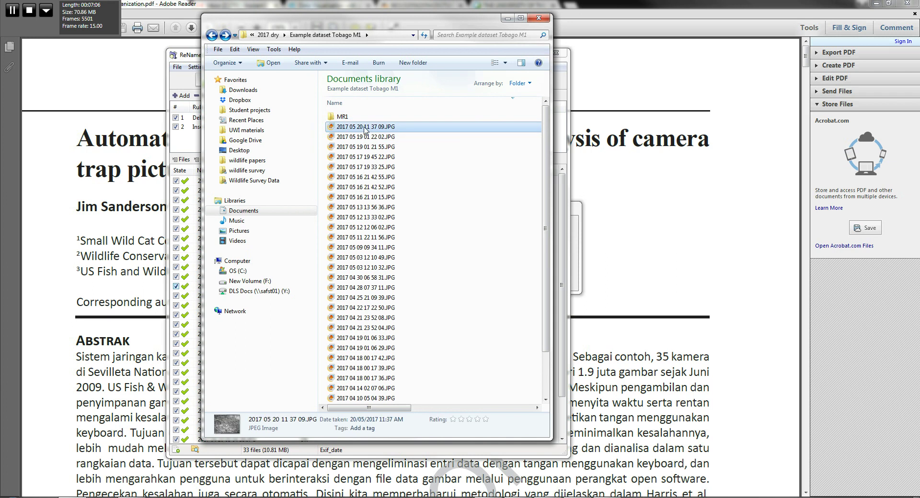
pyautogui.click(365, 128)
pyautogui.hotkey('ctrl', 'a')
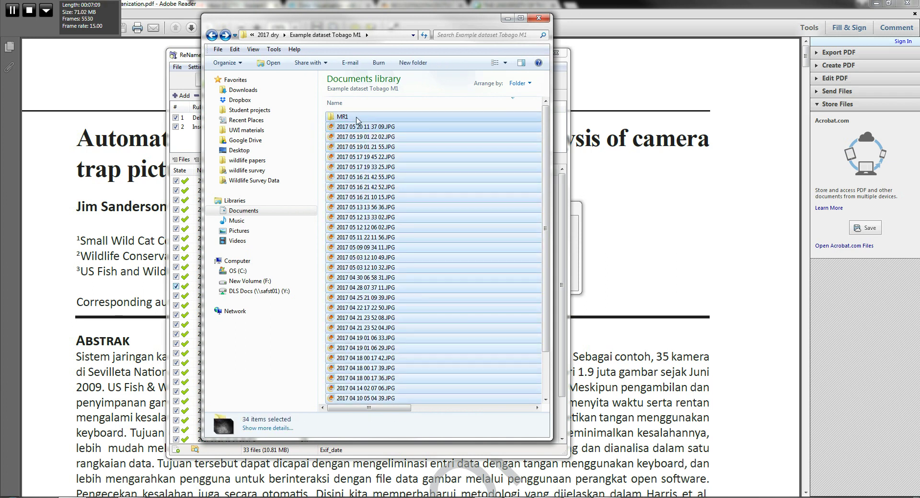
pyautogui.moveTo(357, 125); pyautogui.dragTo(349, 117)
# Step: Move the cut pictures into the MR1 folder, keeping both files for every name conflict
pyautogui.doubleClick(343, 116)
pyautogui.rightClick(431, 206)
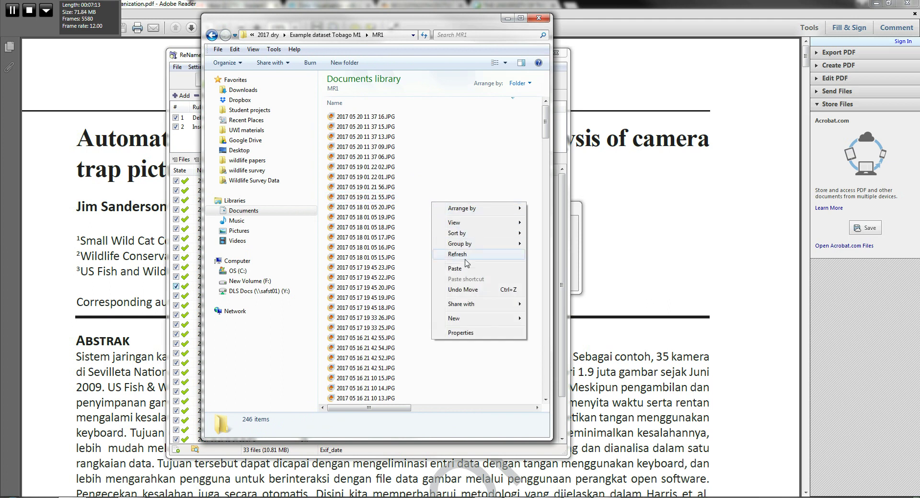
pyautogui.click(461, 268)
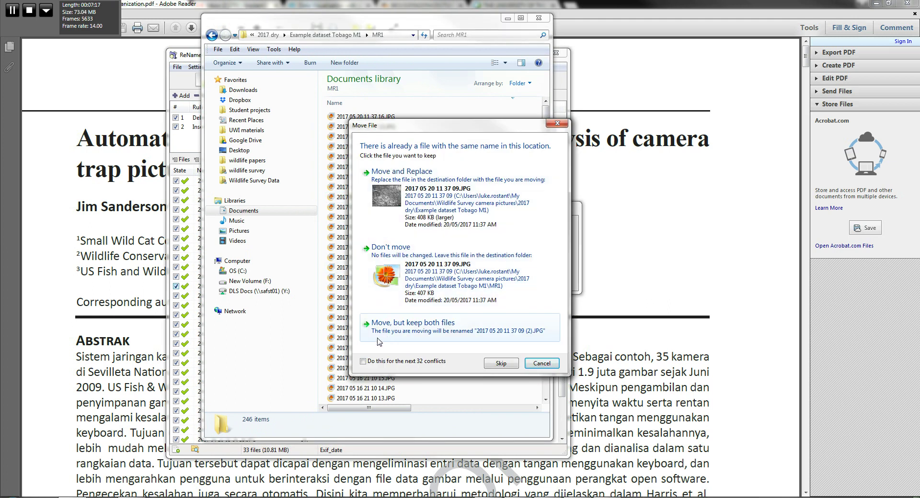
pyautogui.click(364, 362)
pyautogui.click(430, 326)
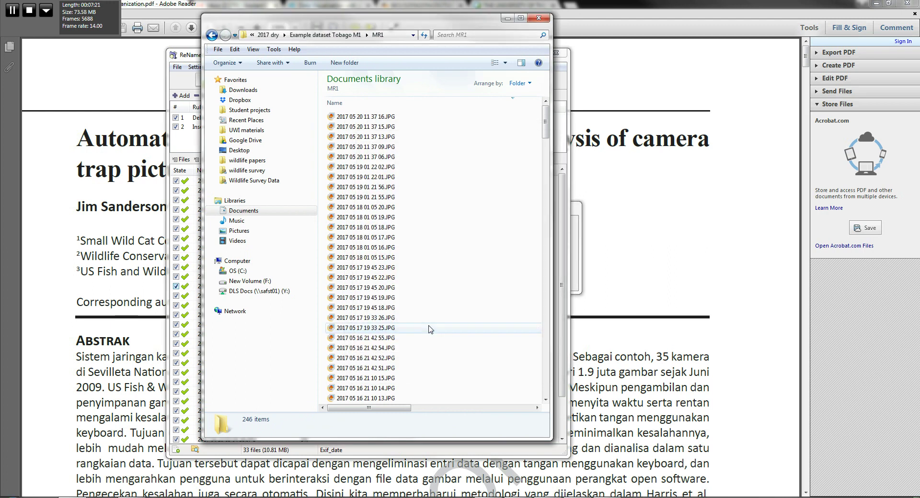
pyautogui.click(521, 18)
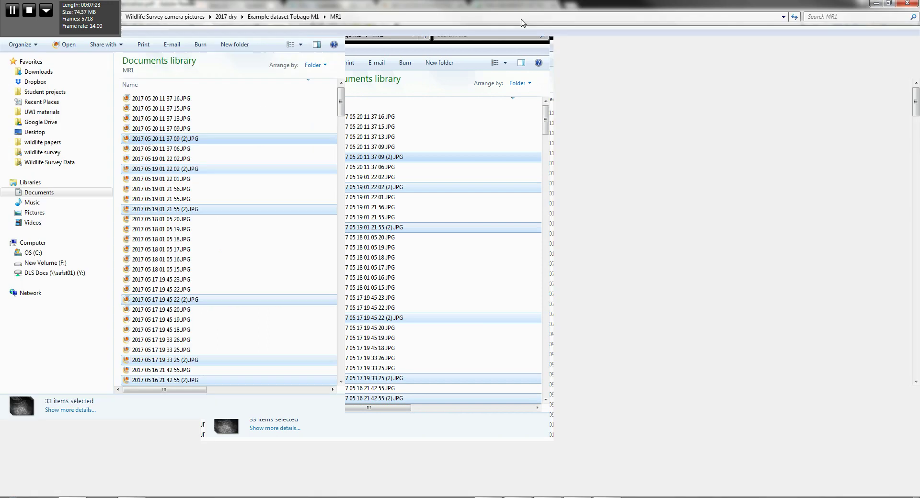
pyautogui.moveTo(915, 111)
pyautogui.mouseDown()
pyautogui.moveTo(903, 289)
pyautogui.moveTo(917, 453)
pyautogui.moveTo(915, 108)
pyautogui.mouseUp()
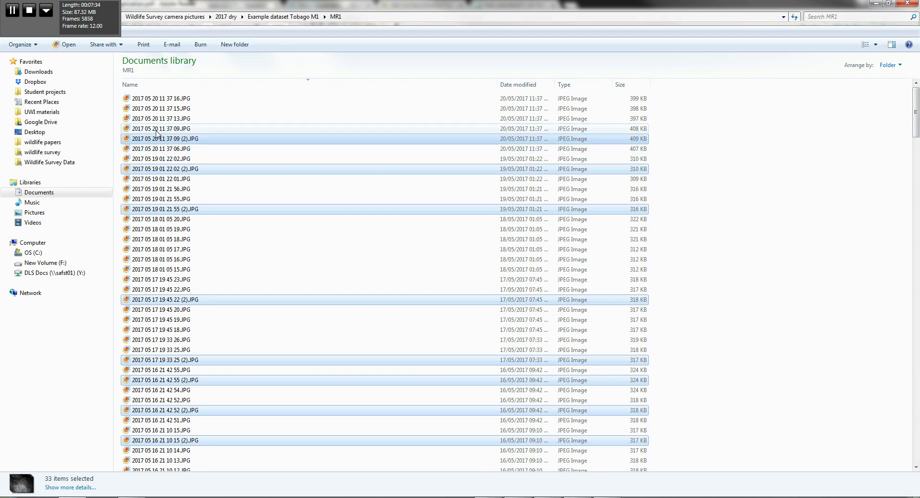
pyautogui.click(187, 142)
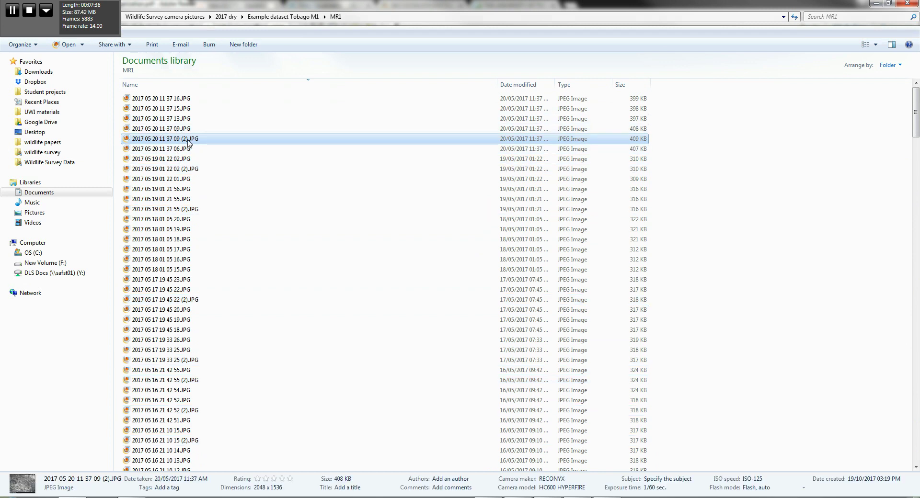
pyautogui.click(187, 139)
pyautogui.click(200, 139)
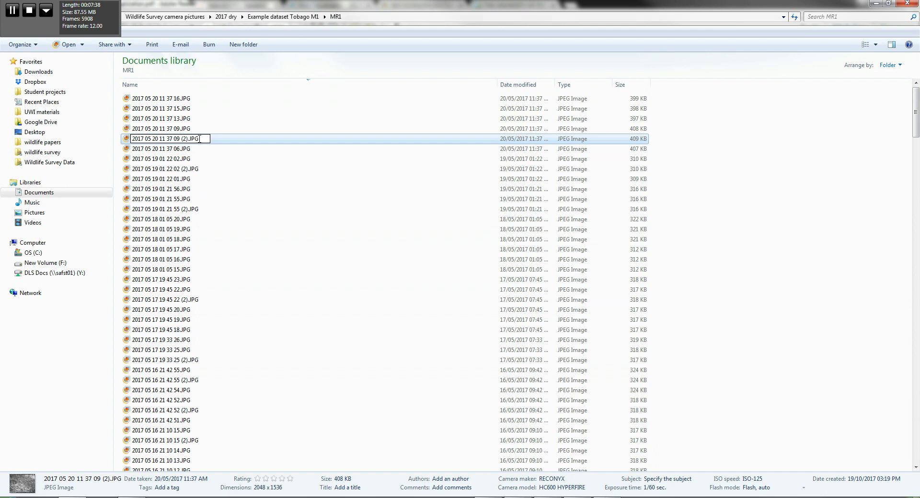
pyautogui.press('BackSpace')
pyautogui.write('8')
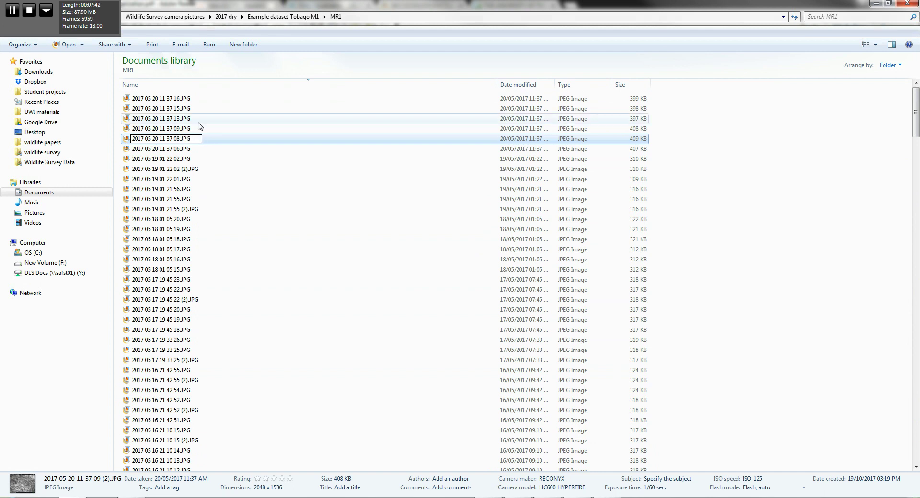
pyautogui.press('Return')
pyautogui.press('Down')
pyautogui.press('Down')
pyautogui.press('Down')
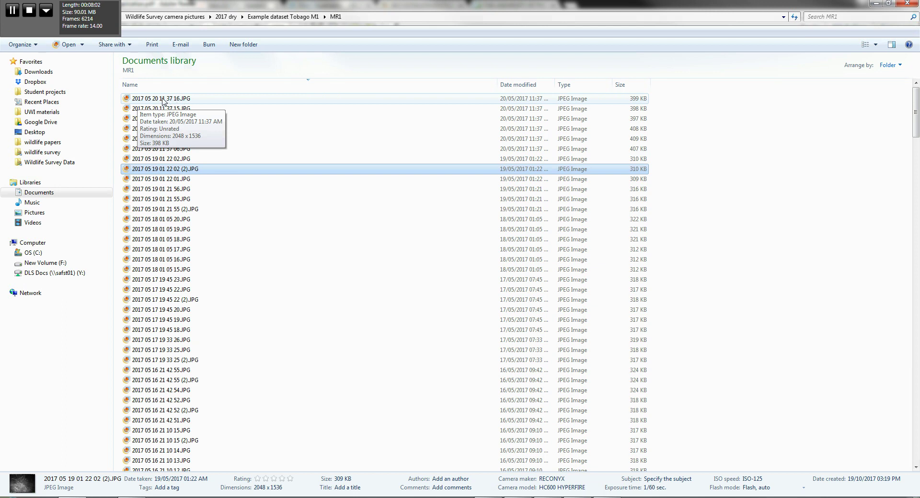
pyautogui.doubleClick(163, 98)
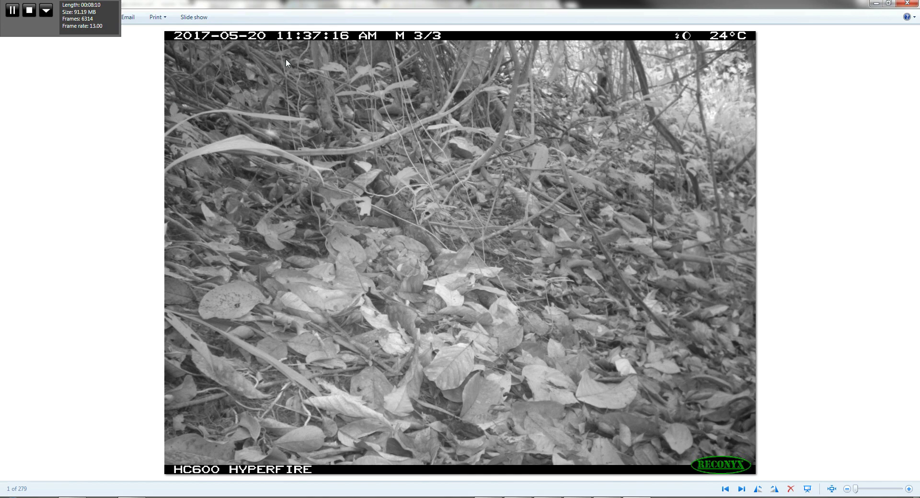
pyautogui.click(907, 3)
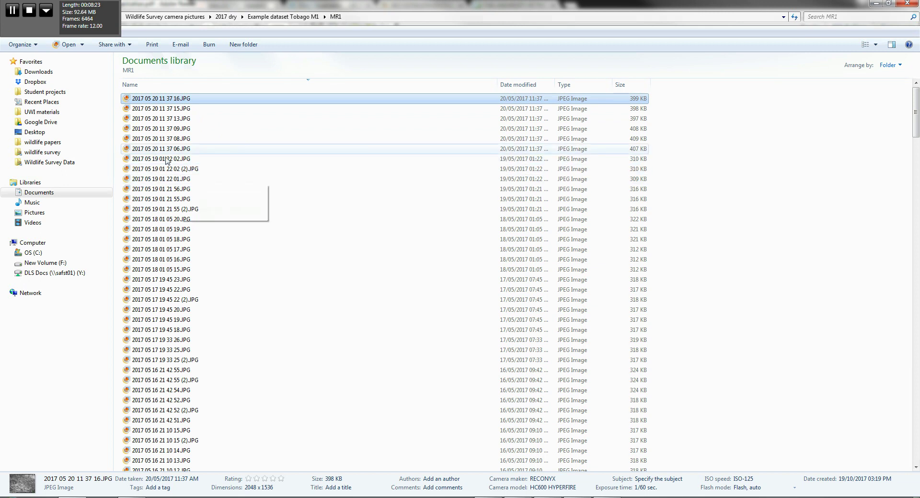
pyautogui.doubleClick(187, 171)
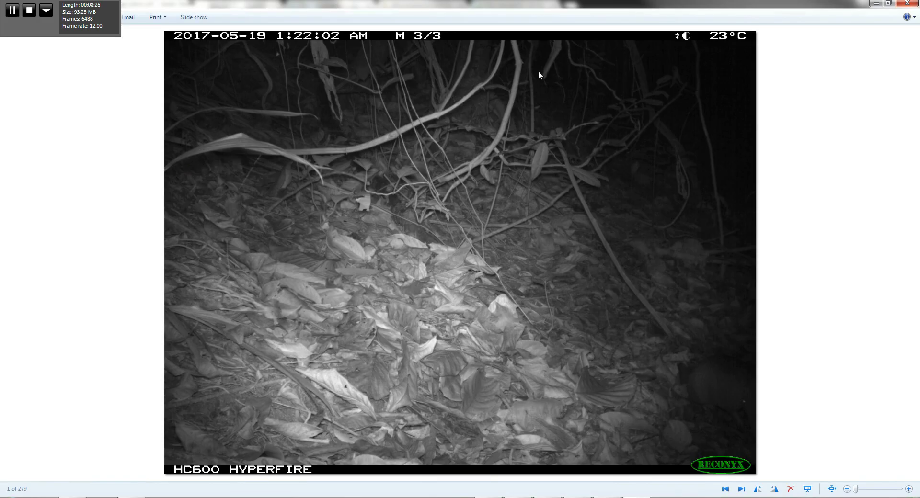
pyautogui.click(907, 3)
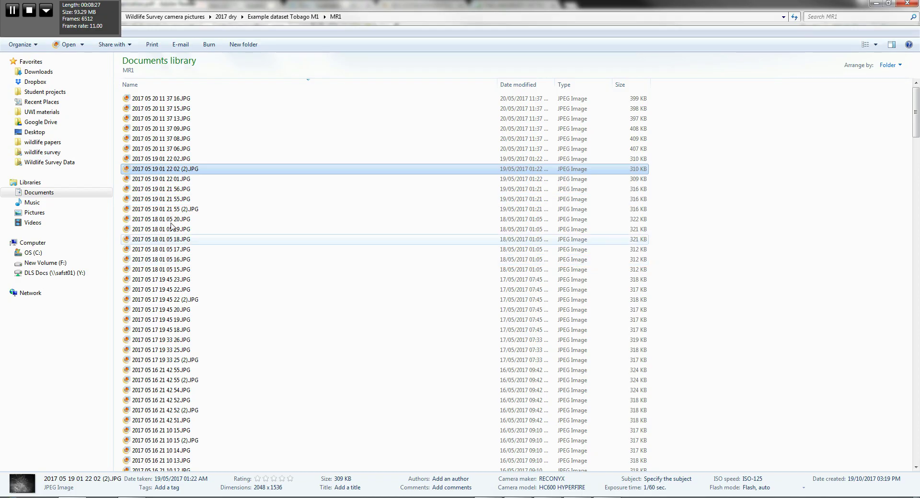
pyautogui.click(189, 169)
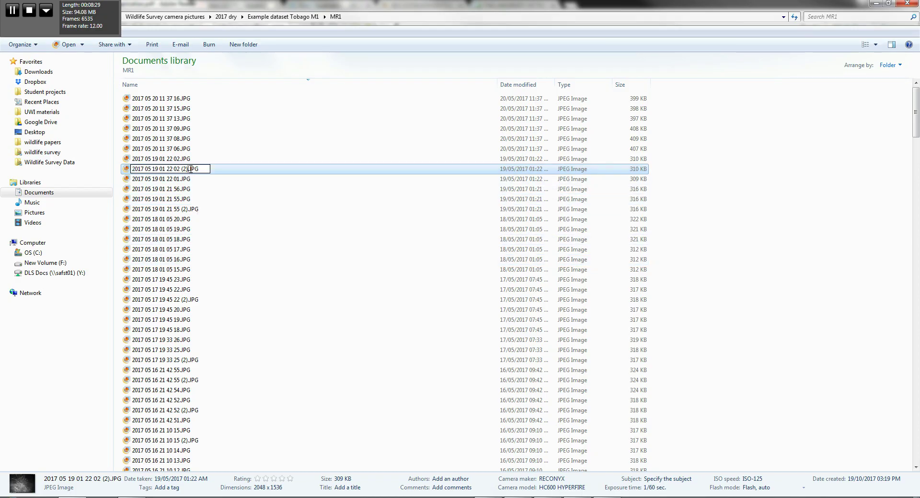
pyautogui.press('BackSpace')
pyautogui.press('BackSpace')
pyautogui.press('BackSpace')
pyautogui.press('BackSpace')
pyautogui.press('BackSpace')
pyautogui.write('3')
pyautogui.click(223, 203)
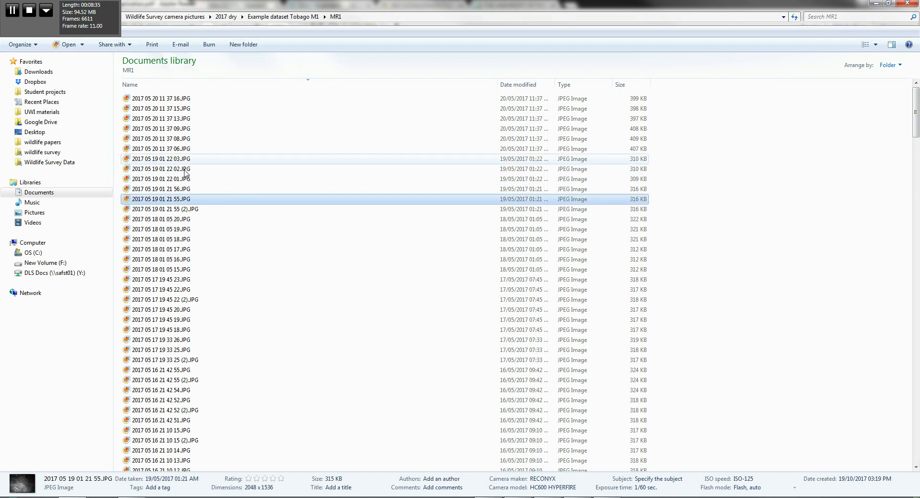